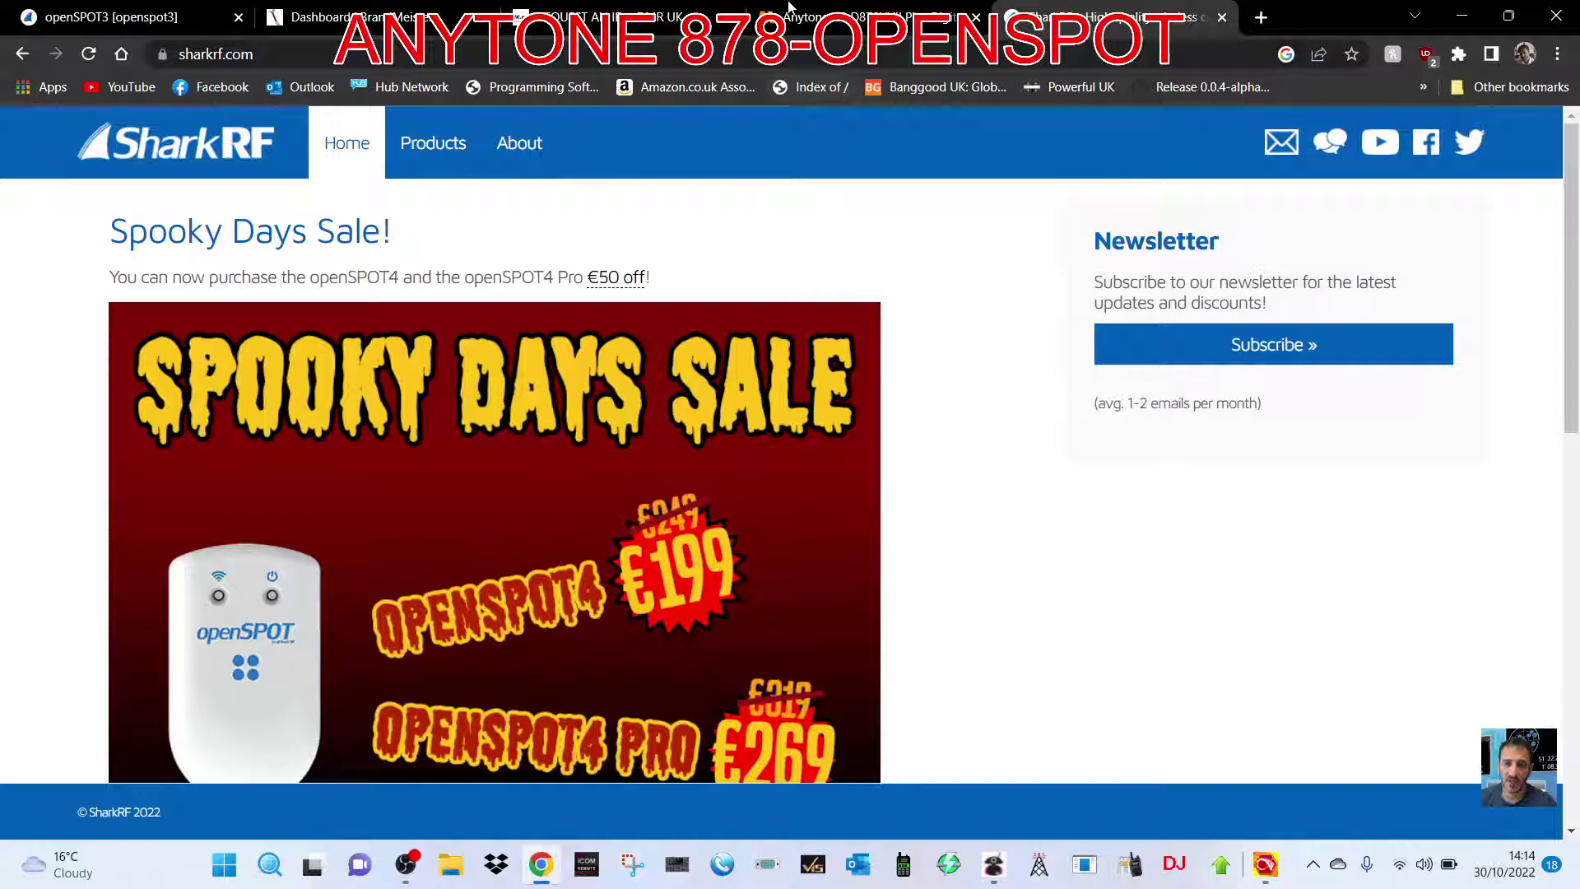
pyautogui.scroll(-2, 975, 445)
pyautogui.scroll(1, 980, 458)
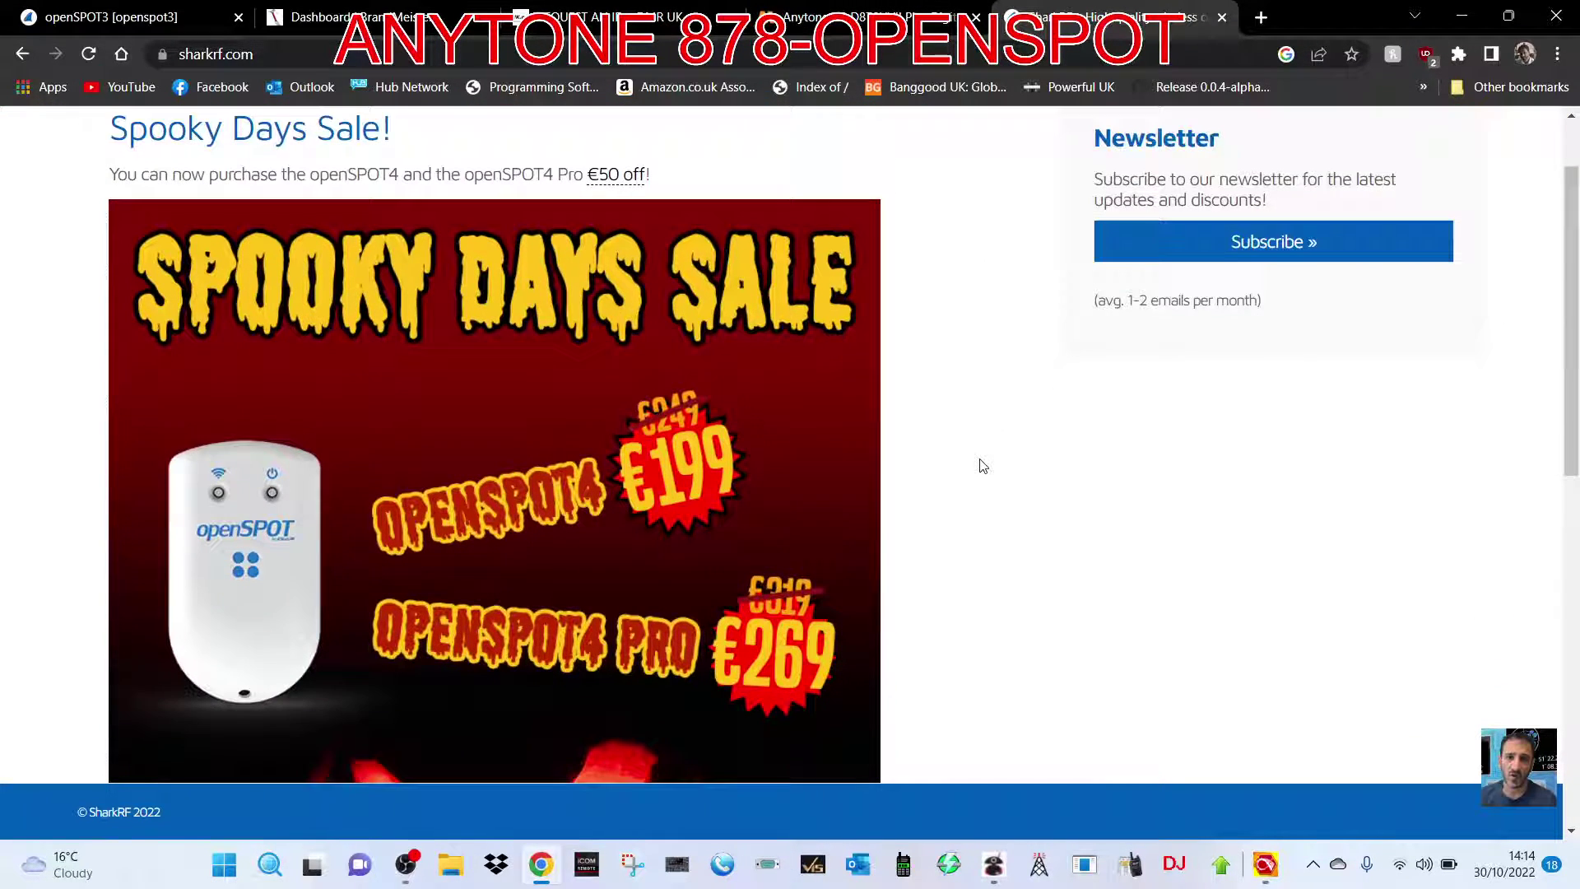
pyautogui.scroll(1, 981, 459)
# - Browse the Anytone D878UVII, openSPOT3 and DMR-UK ID pages, ending on BrandMeister's user dashboard
pyautogui.click(865, 18)
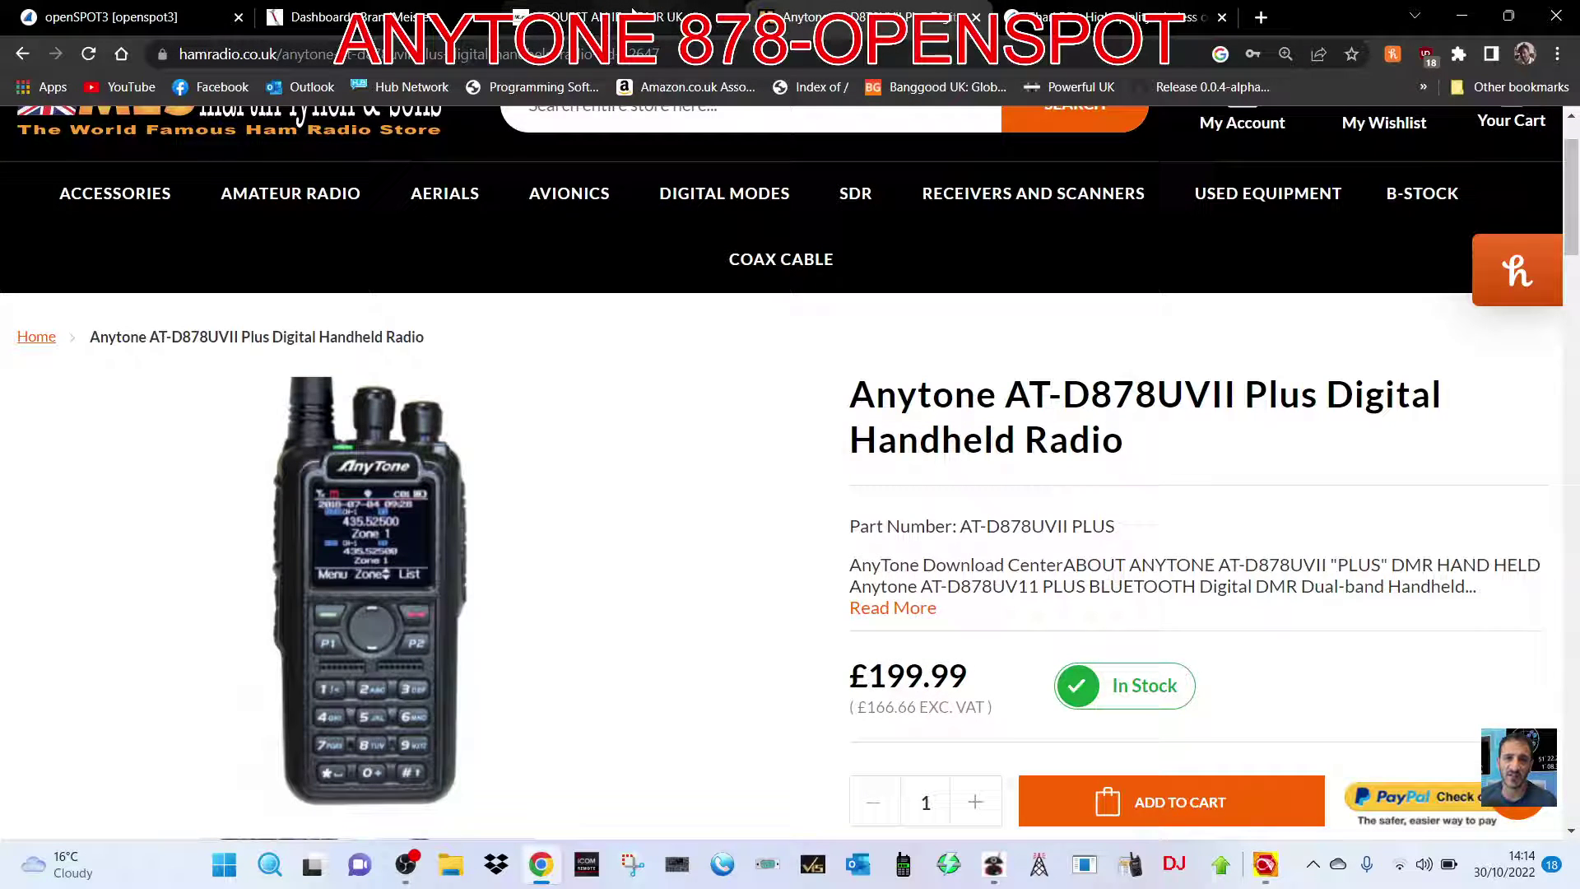
pyautogui.click(151, 15)
pyautogui.click(580, 18)
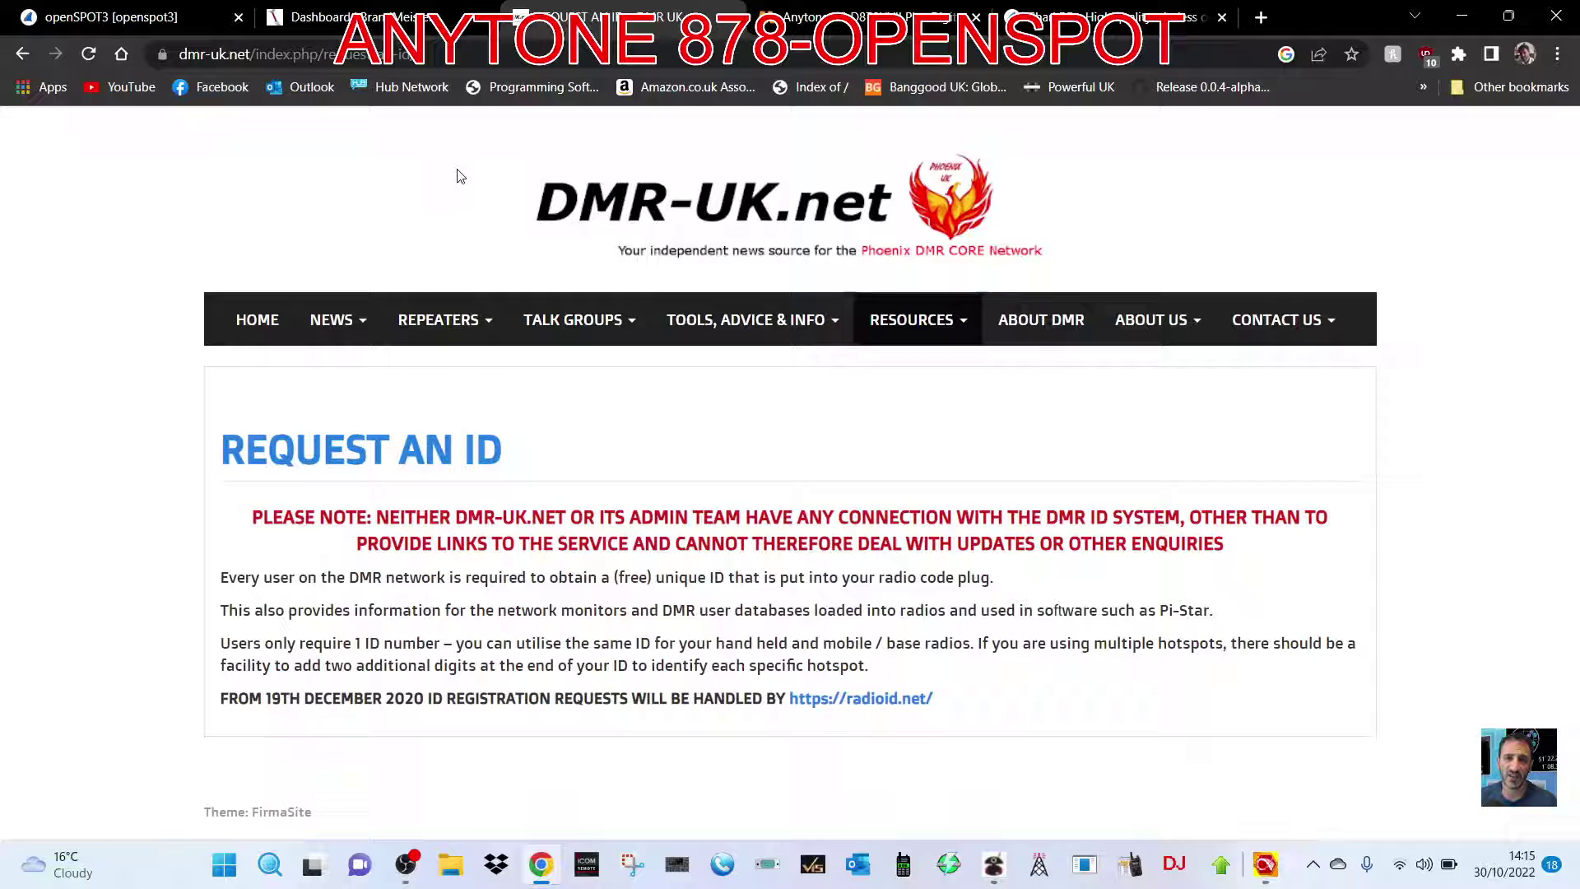
pyautogui.click(318, 18)
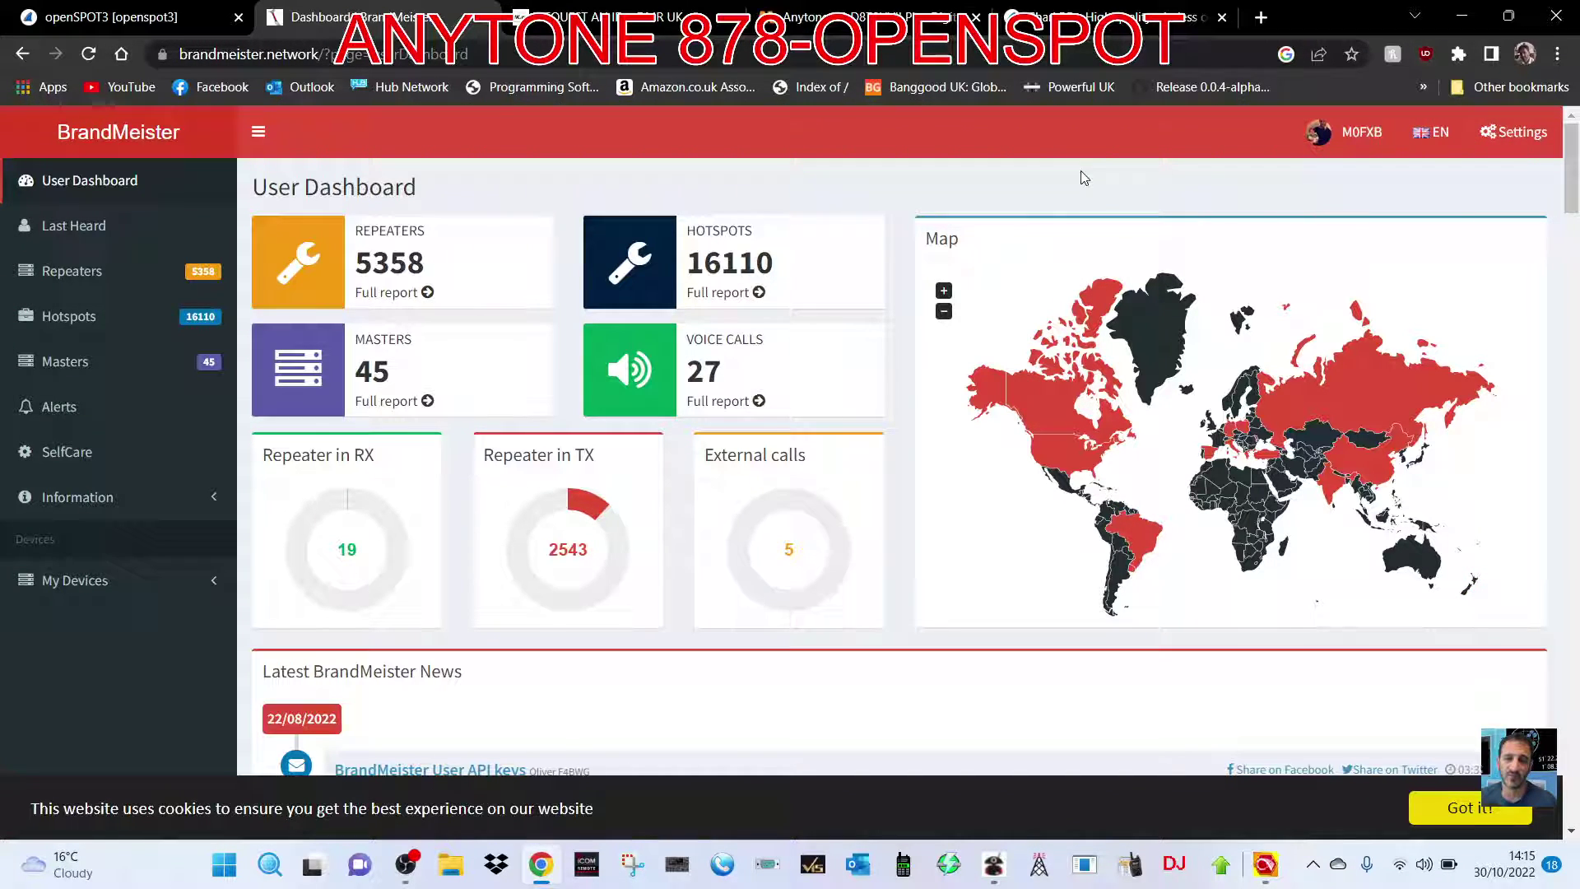
# - Open BrandMeister SelfCare from the account menu and select the Hotspot Security password field
pyautogui.click(1353, 140)
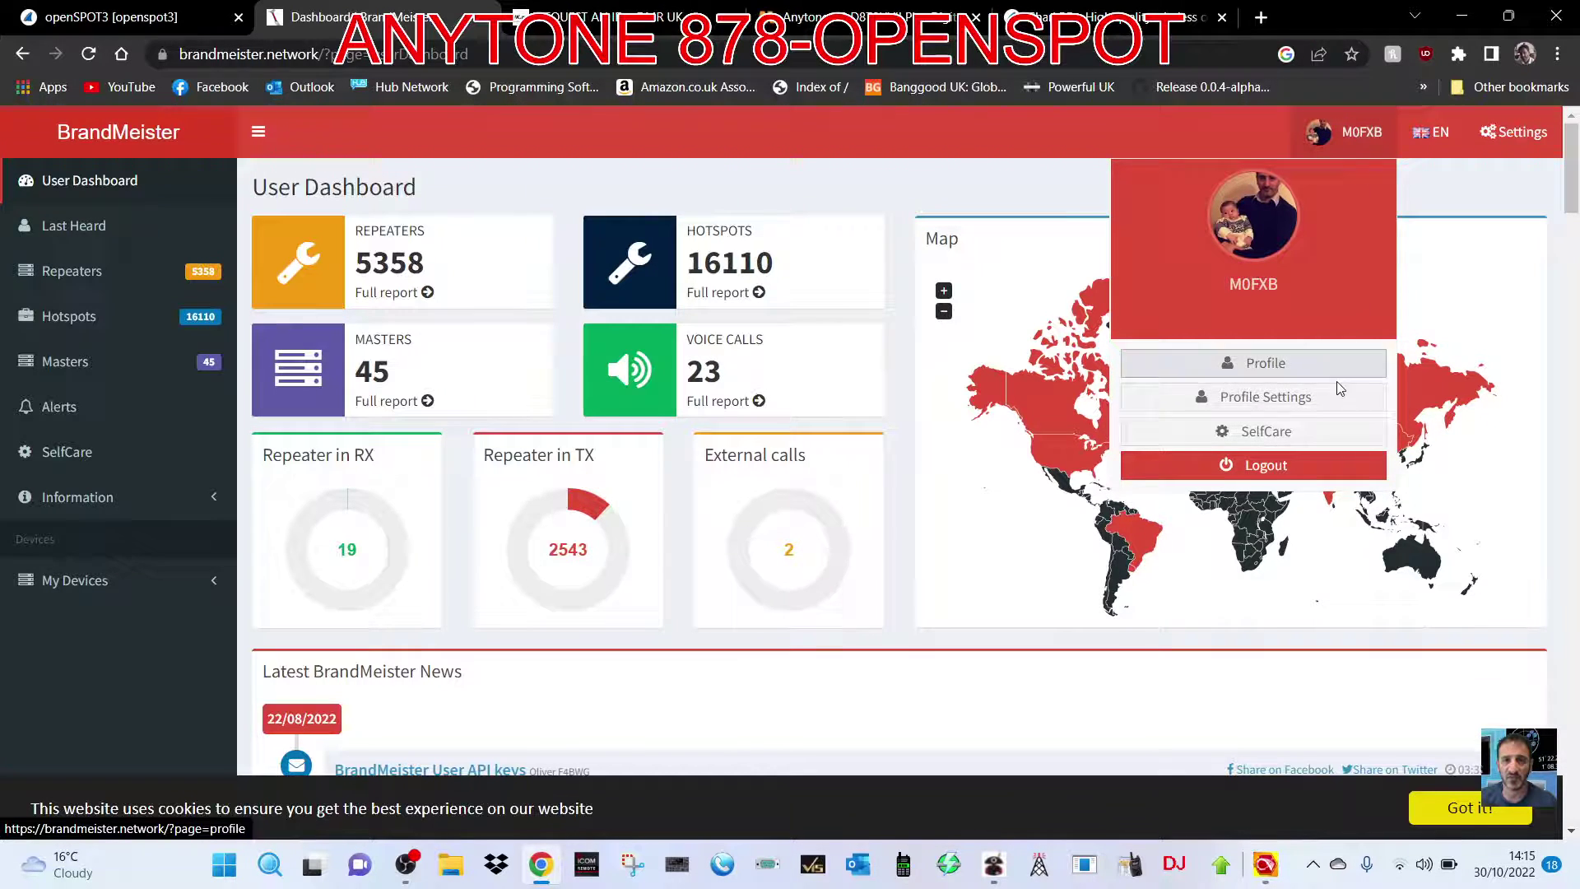
pyautogui.click(1285, 442)
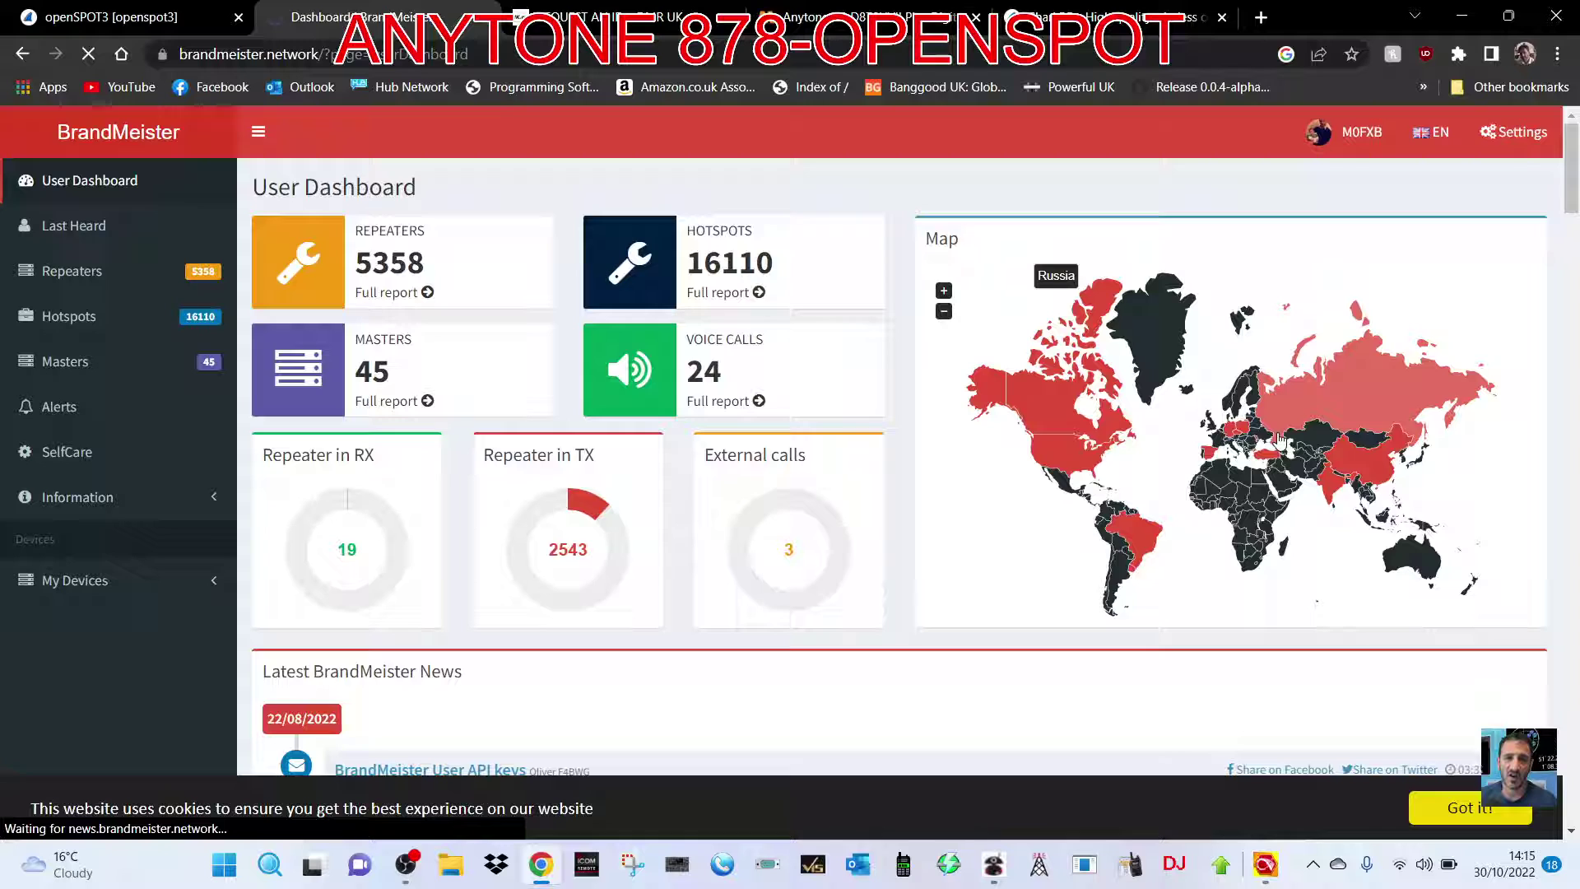
pyautogui.scroll(-2, 449, 593)
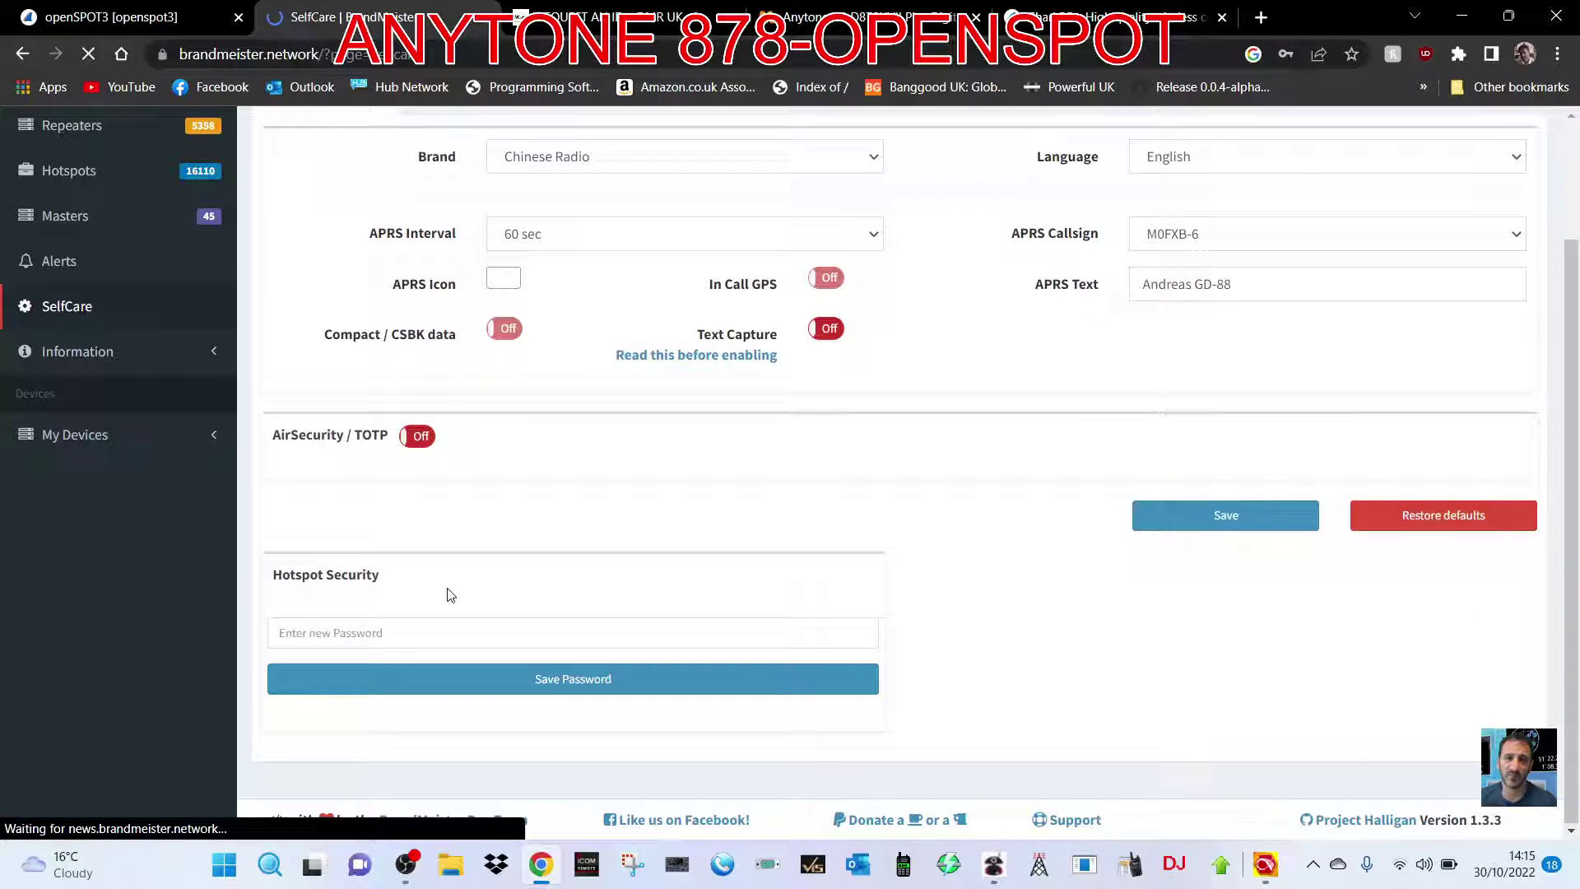
pyautogui.click(334, 635)
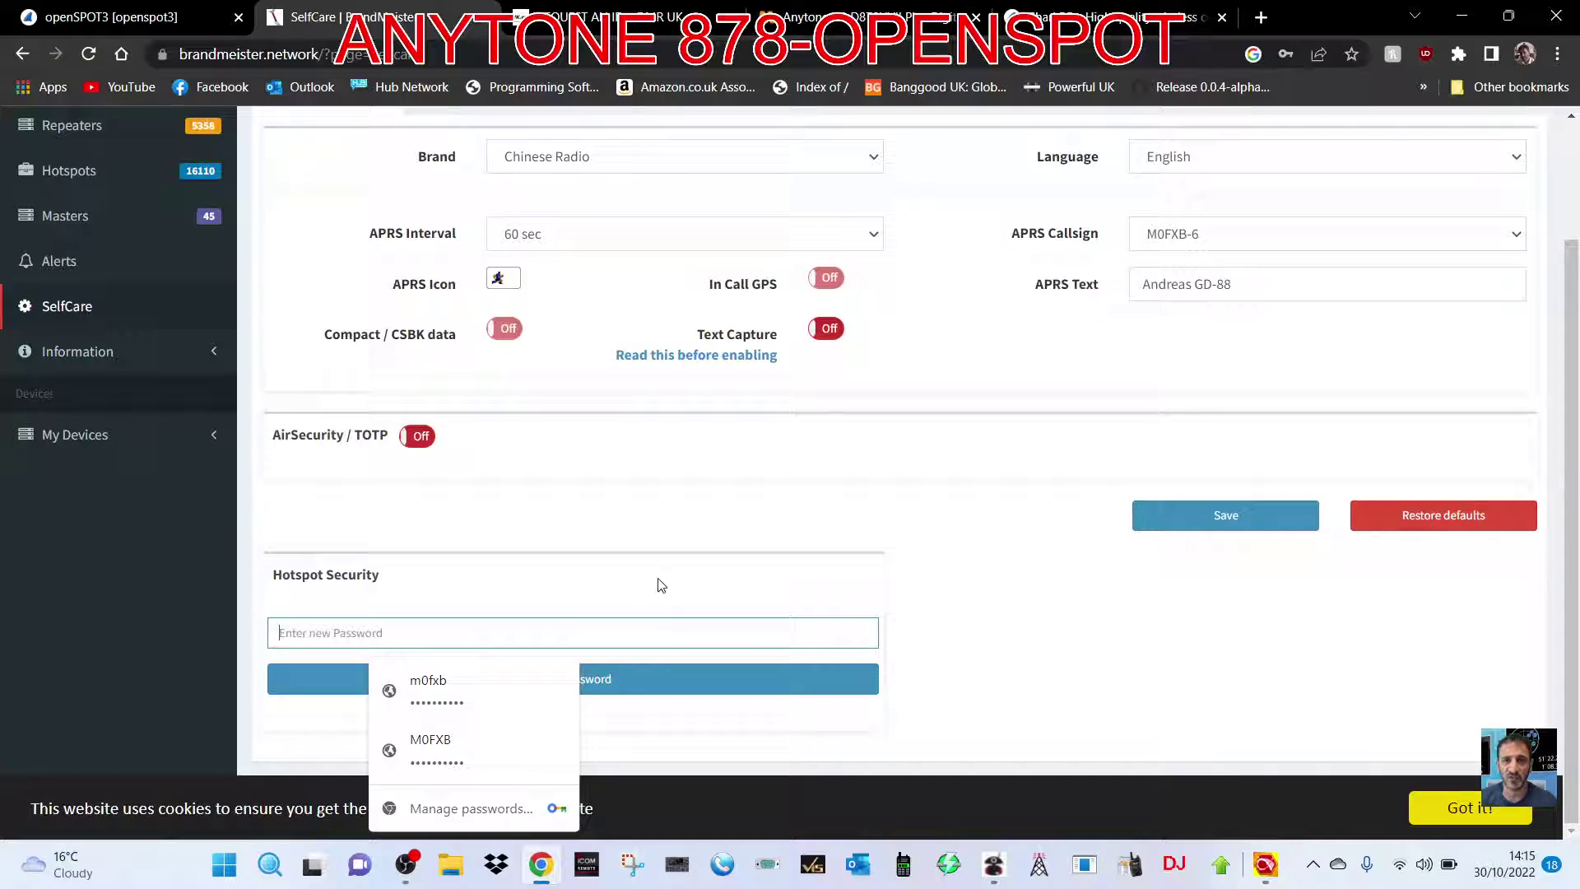
pyautogui.click(1019, 628)
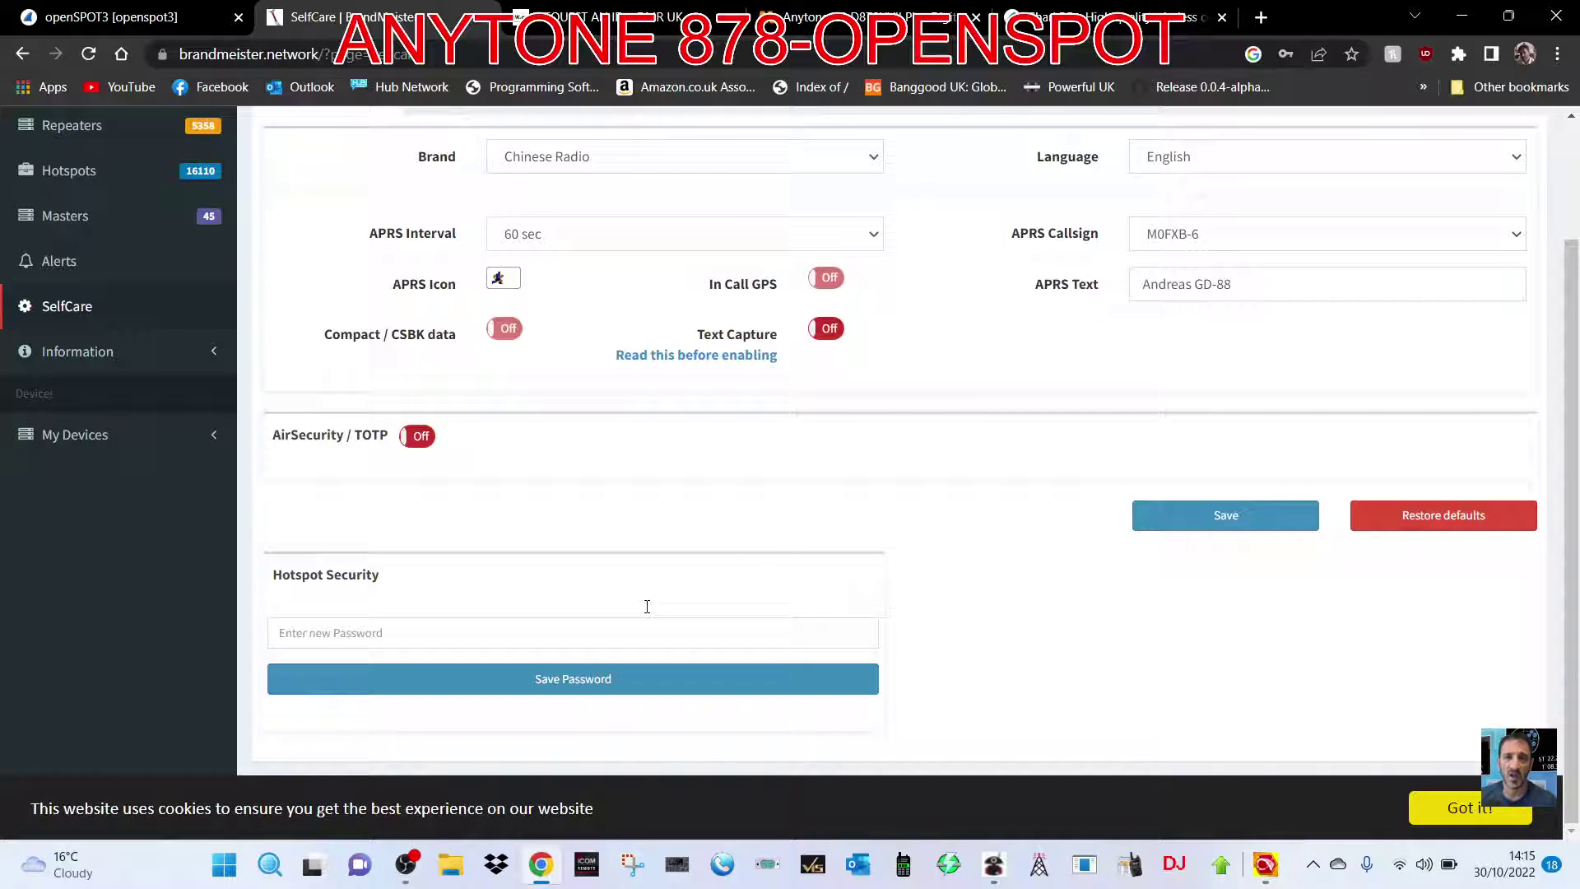
pyautogui.scroll(2, 767, 512)
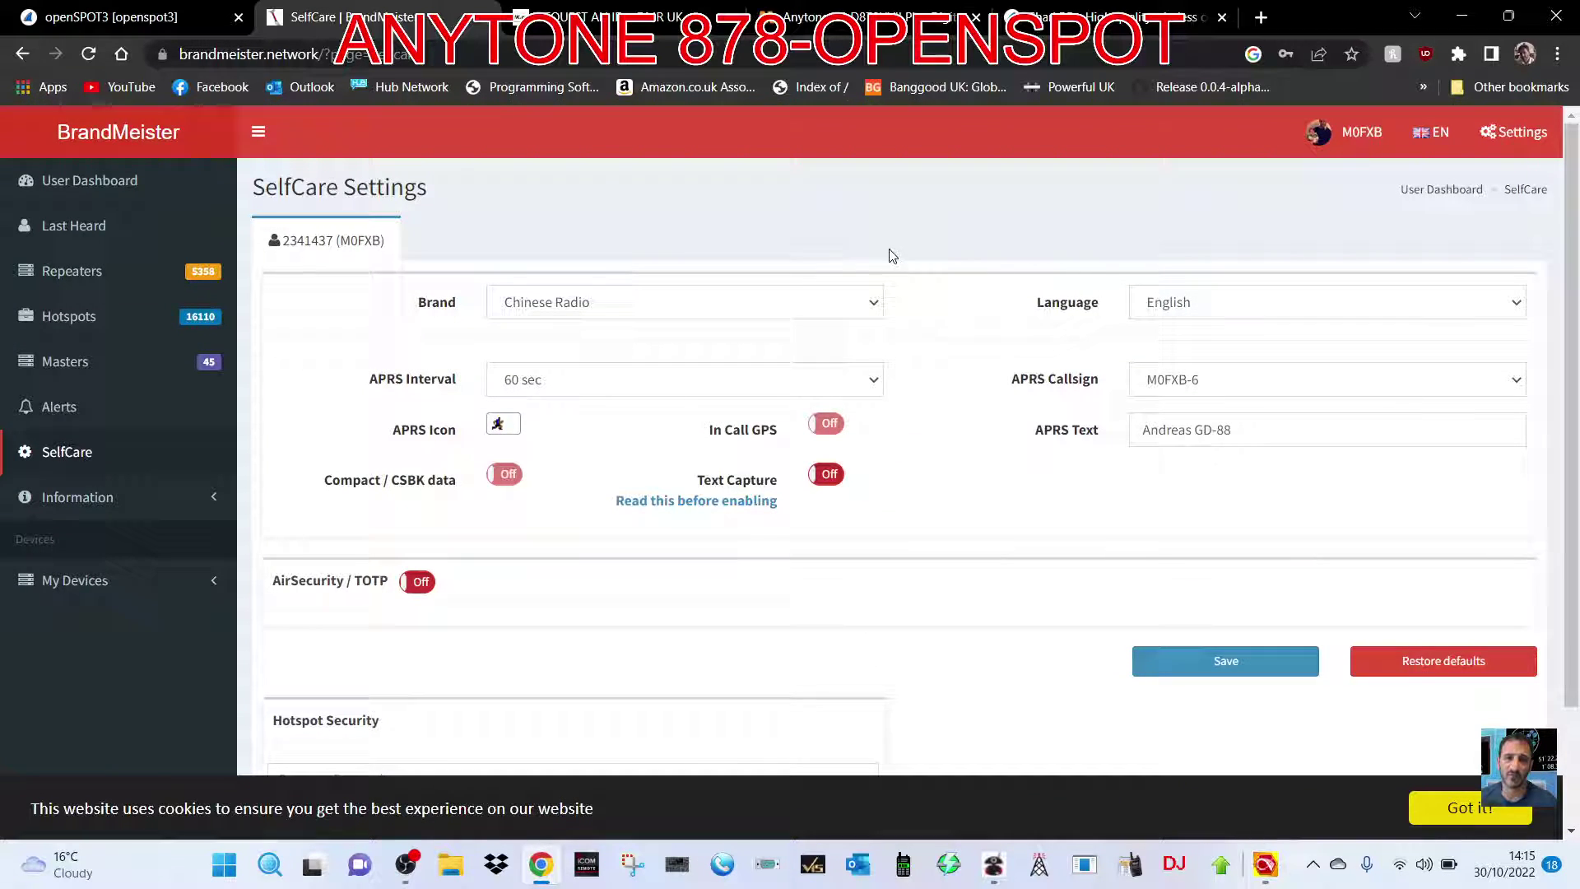
# - Start the openSPOT3 quick setup with DMR as the radio type, showing 431.550000 MHz
pyautogui.click(112, 16)
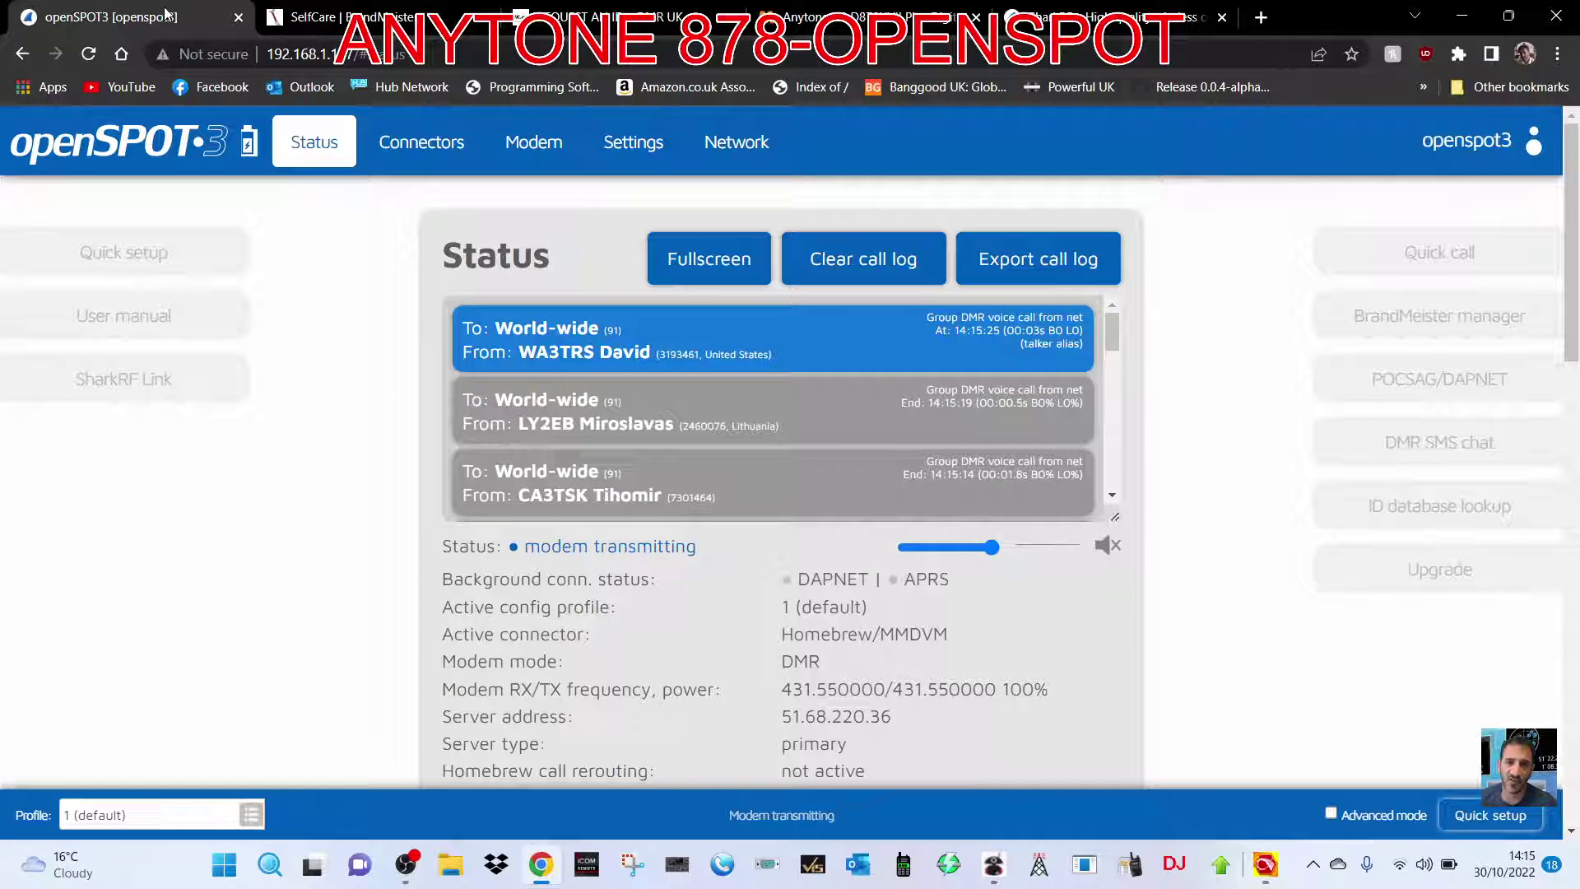
pyautogui.scroll(-2, 1204, 438)
pyautogui.scroll(2, 1214, 449)
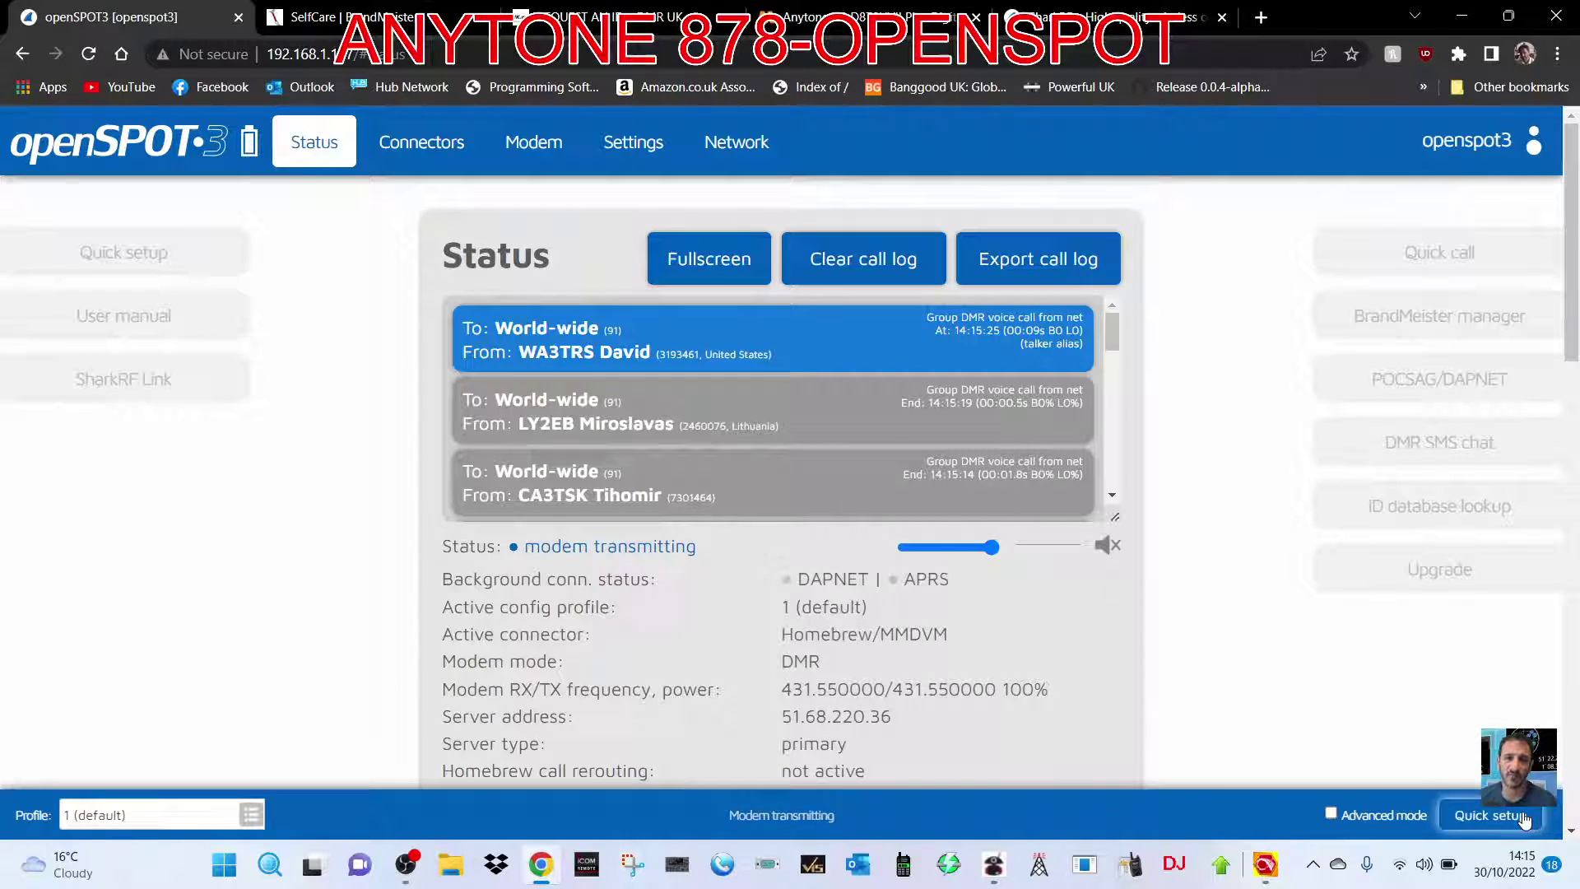
pyautogui.click(1488, 818)
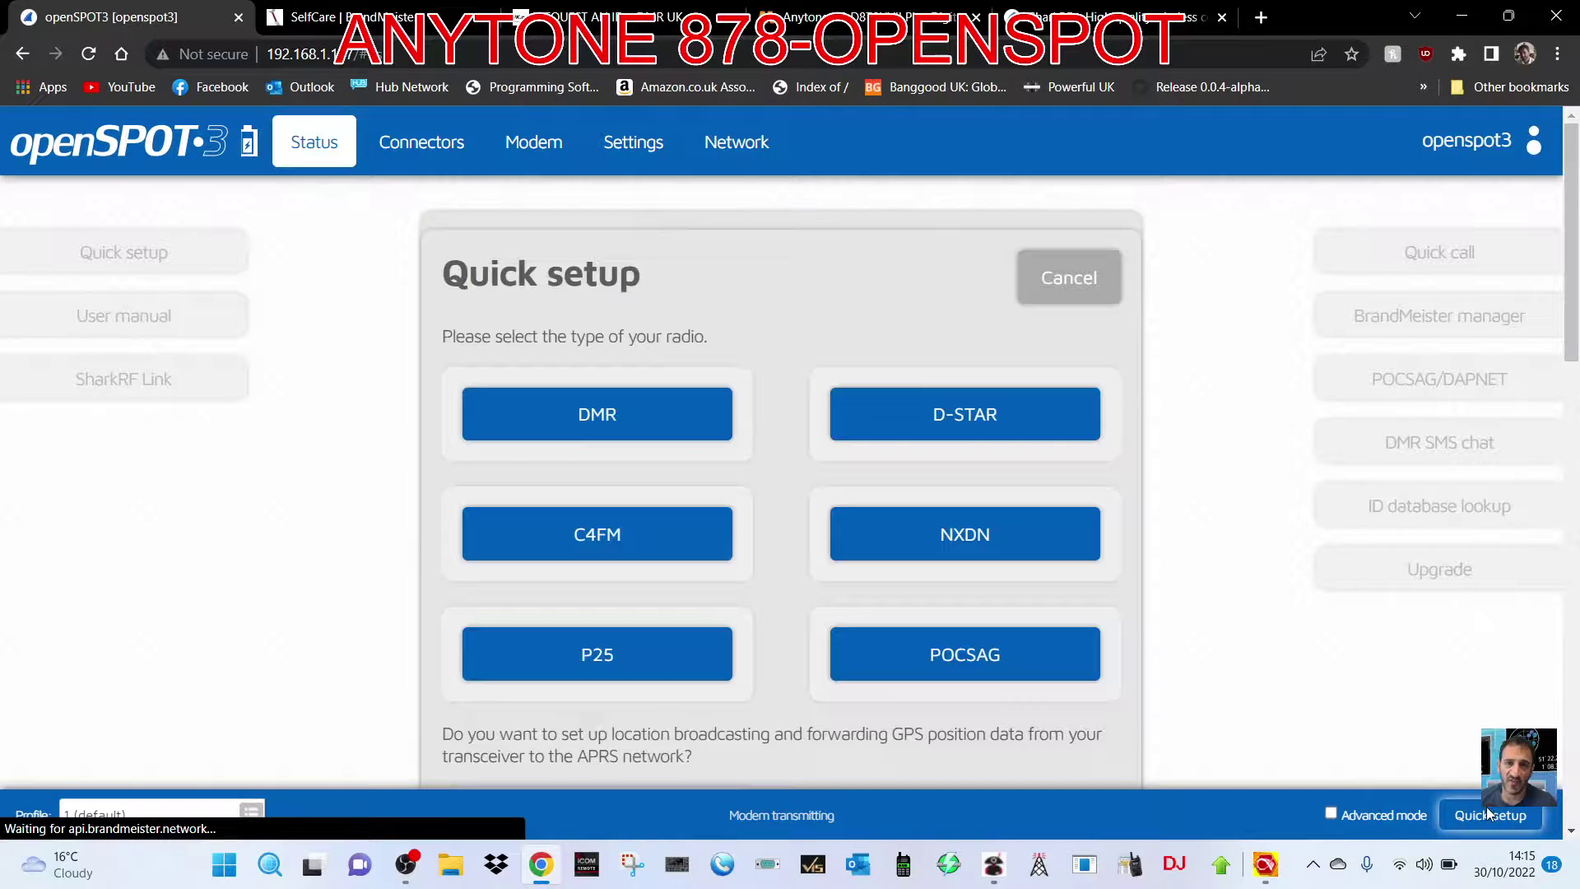
pyautogui.click(597, 417)
pyautogui.scroll(-2, 667, 412)
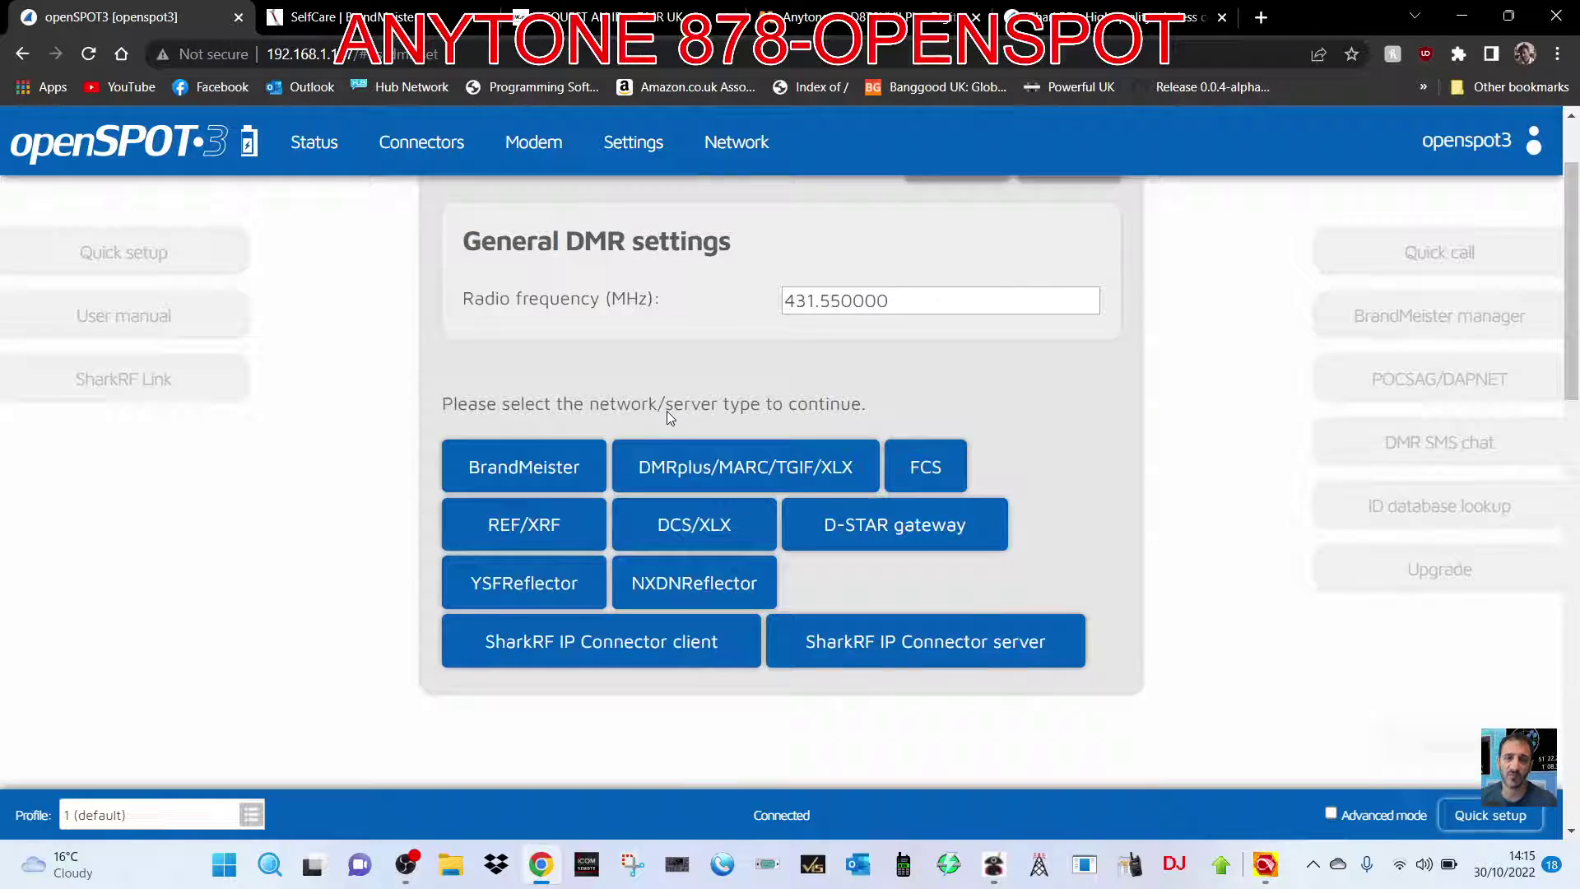
pyautogui.scroll(1, 799, 411)
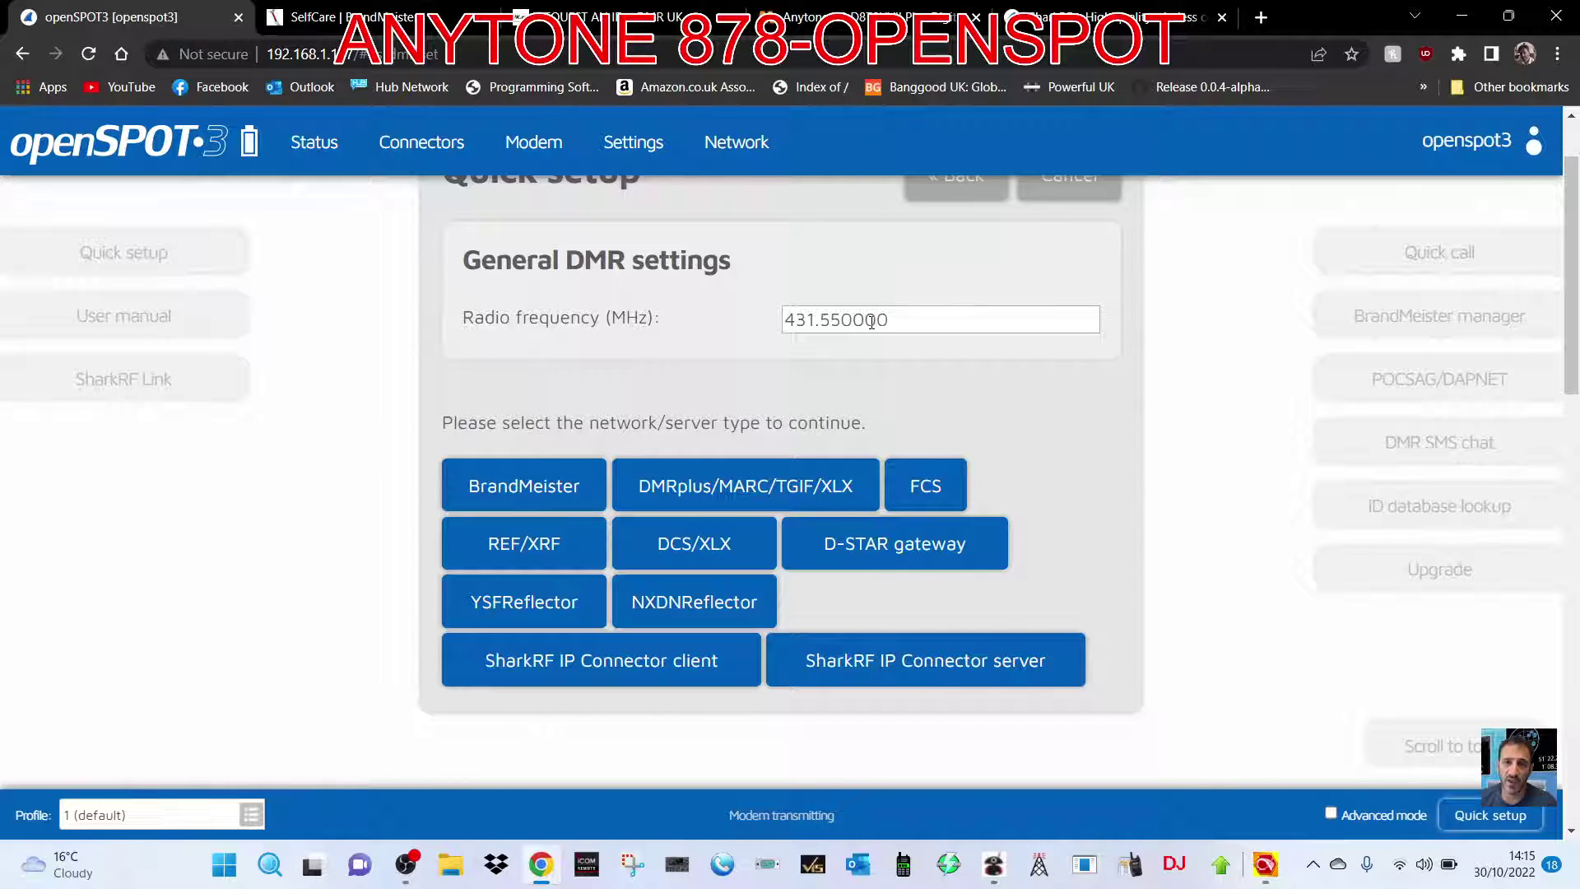
pyautogui.click(1266, 864)
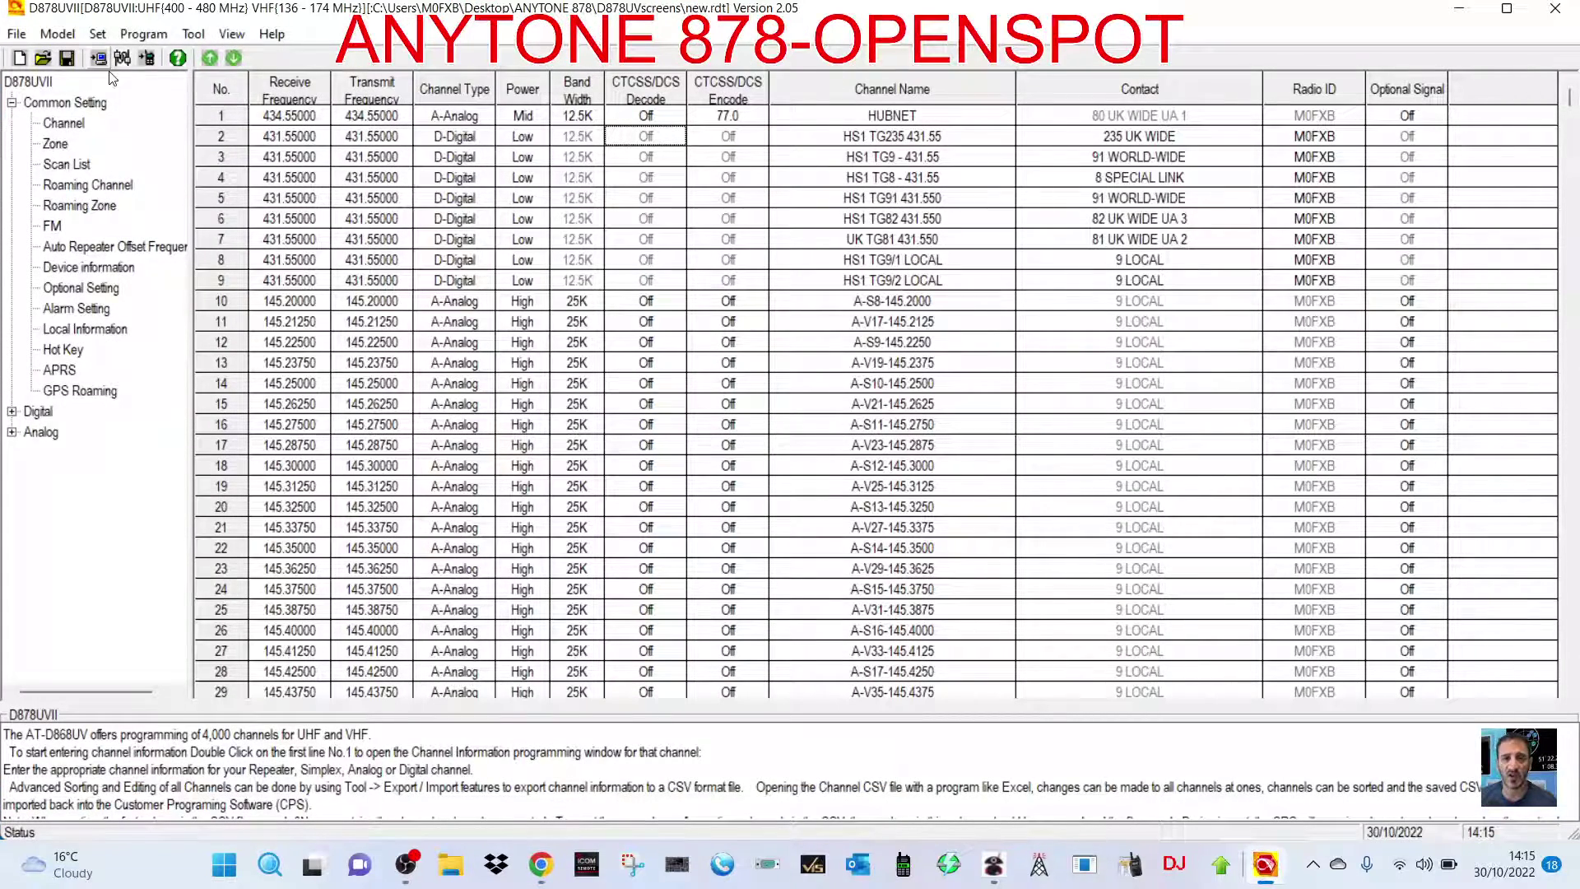
pyautogui.doubleClick(291, 139)
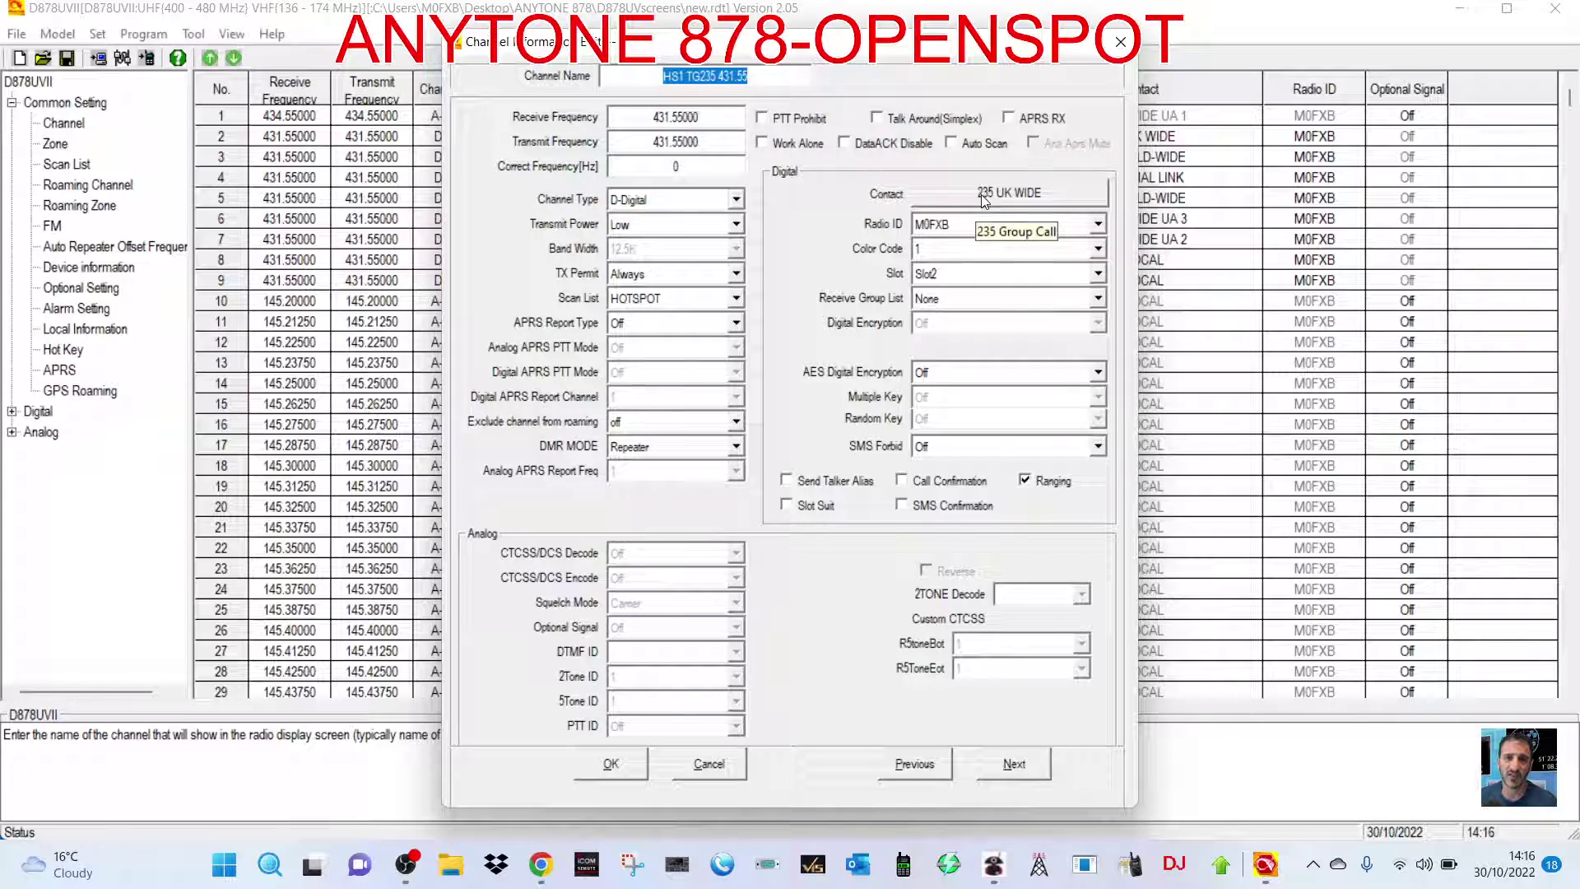
pyautogui.click(1017, 193)
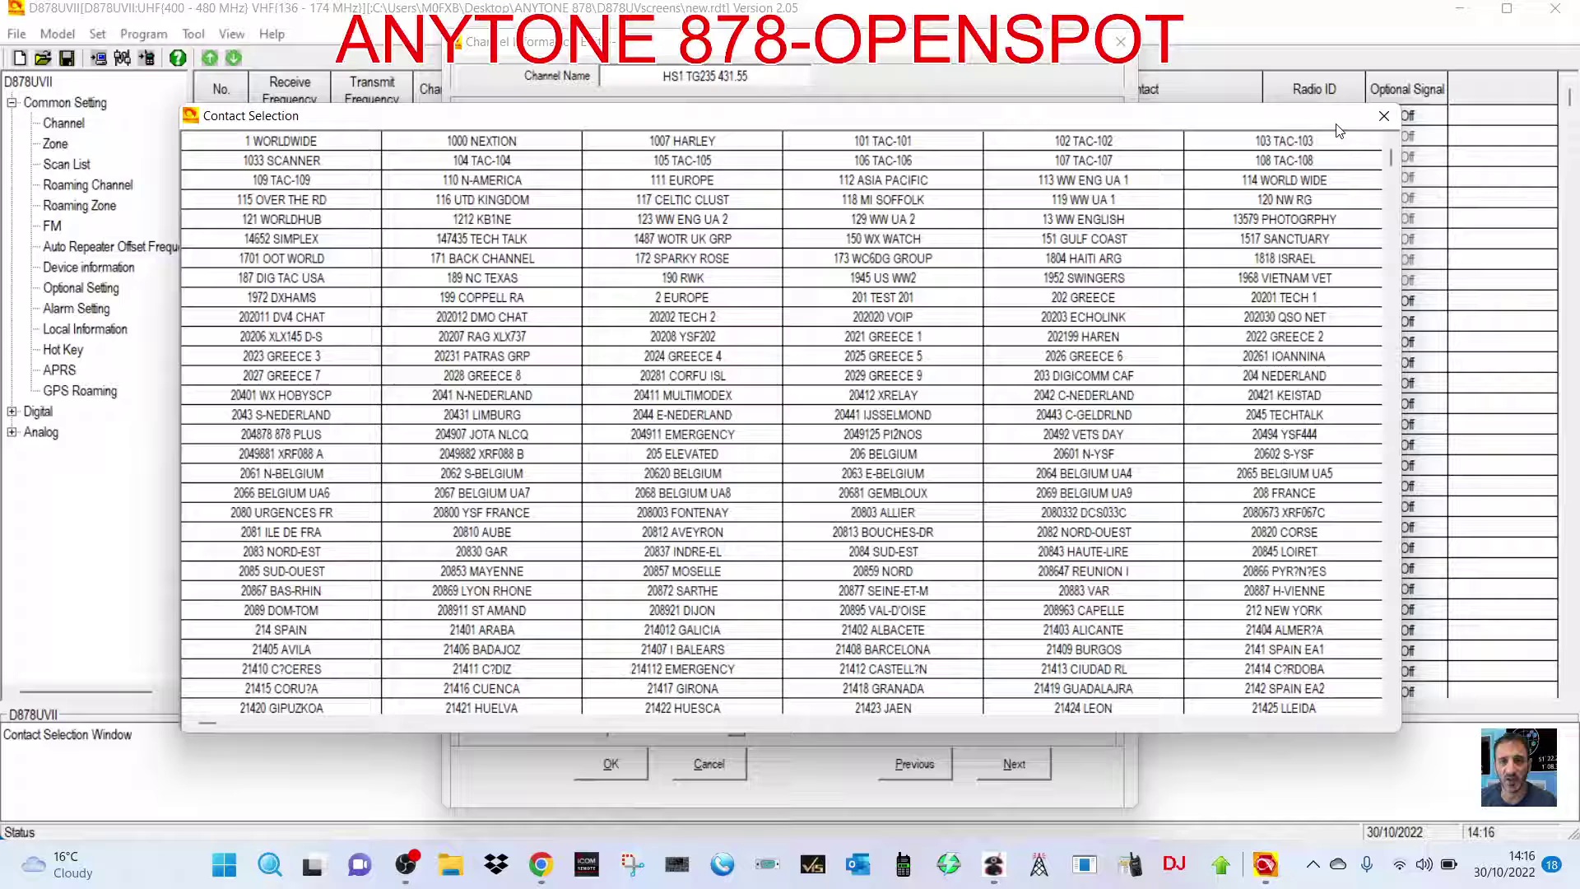
pyautogui.click(1386, 118)
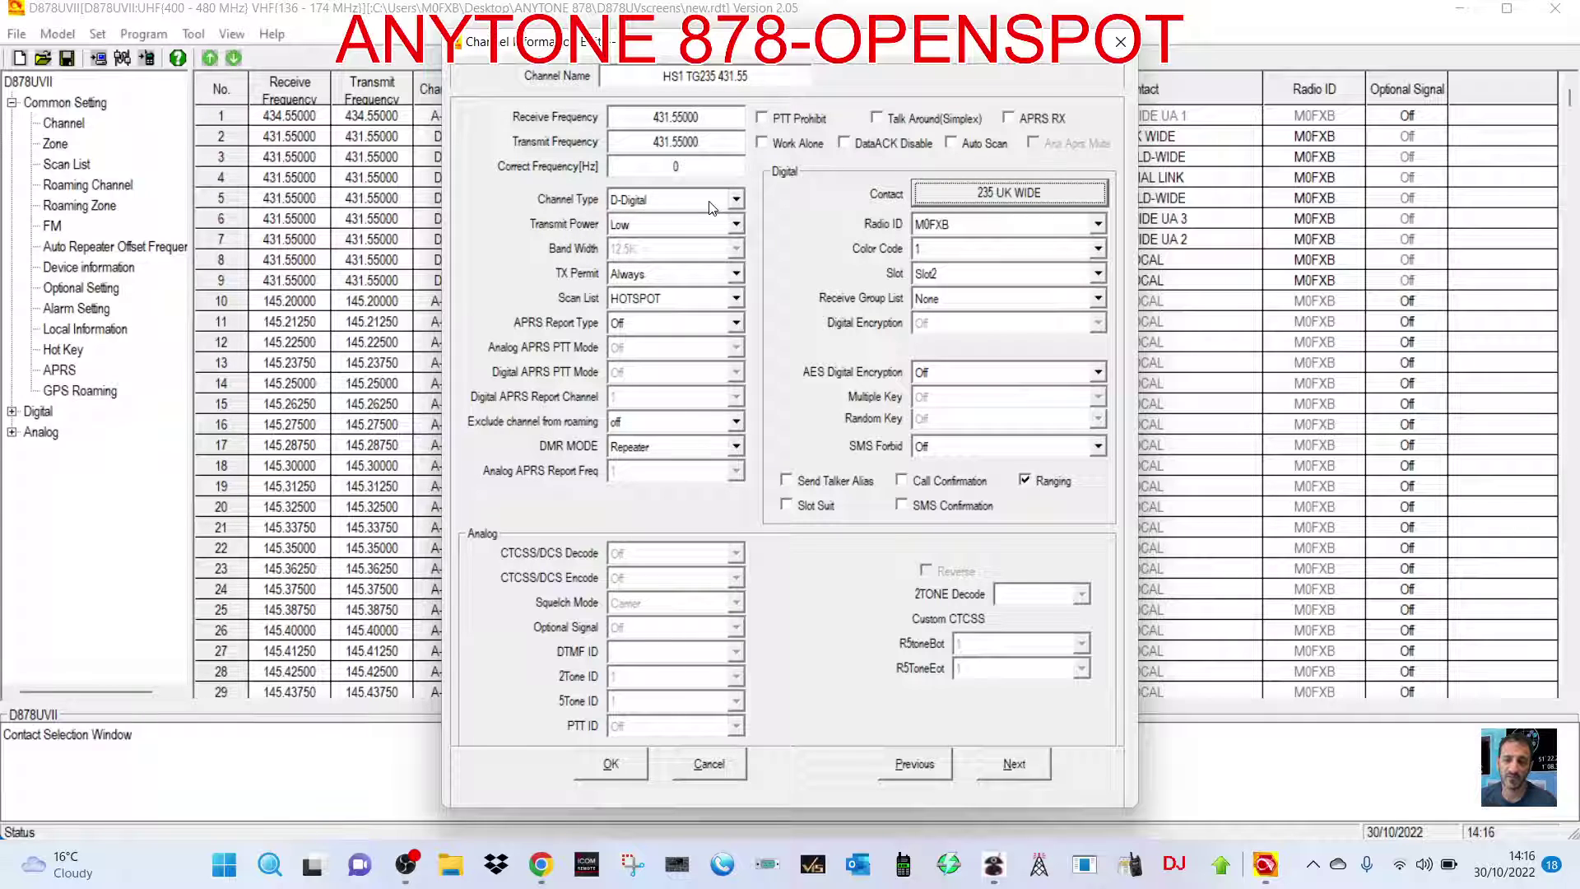
pyautogui.click(736, 200)
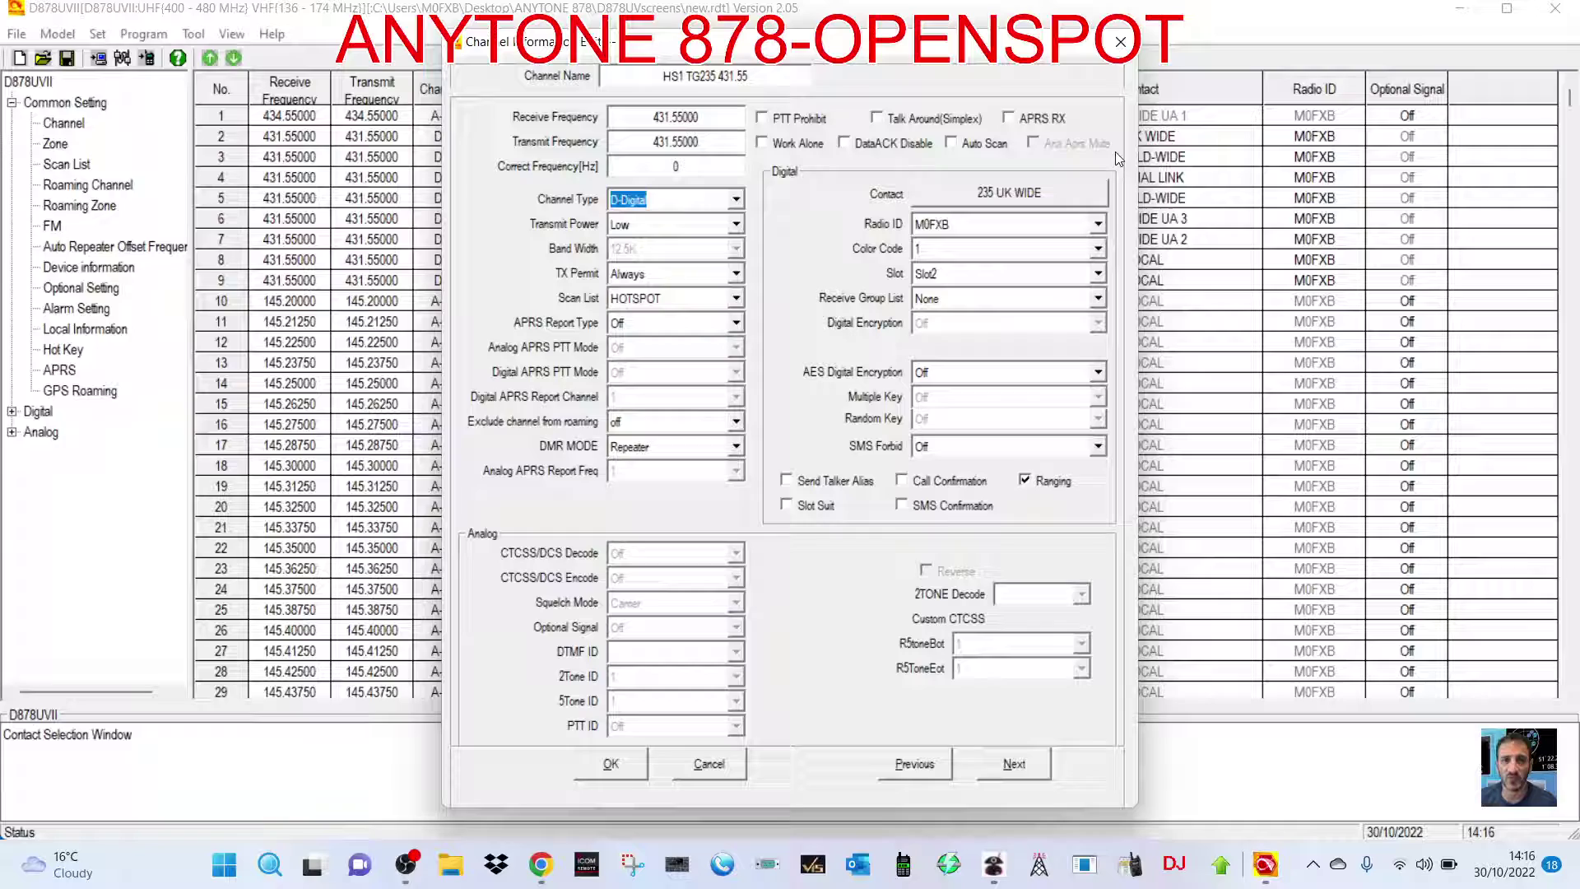
pyautogui.click(1120, 41)
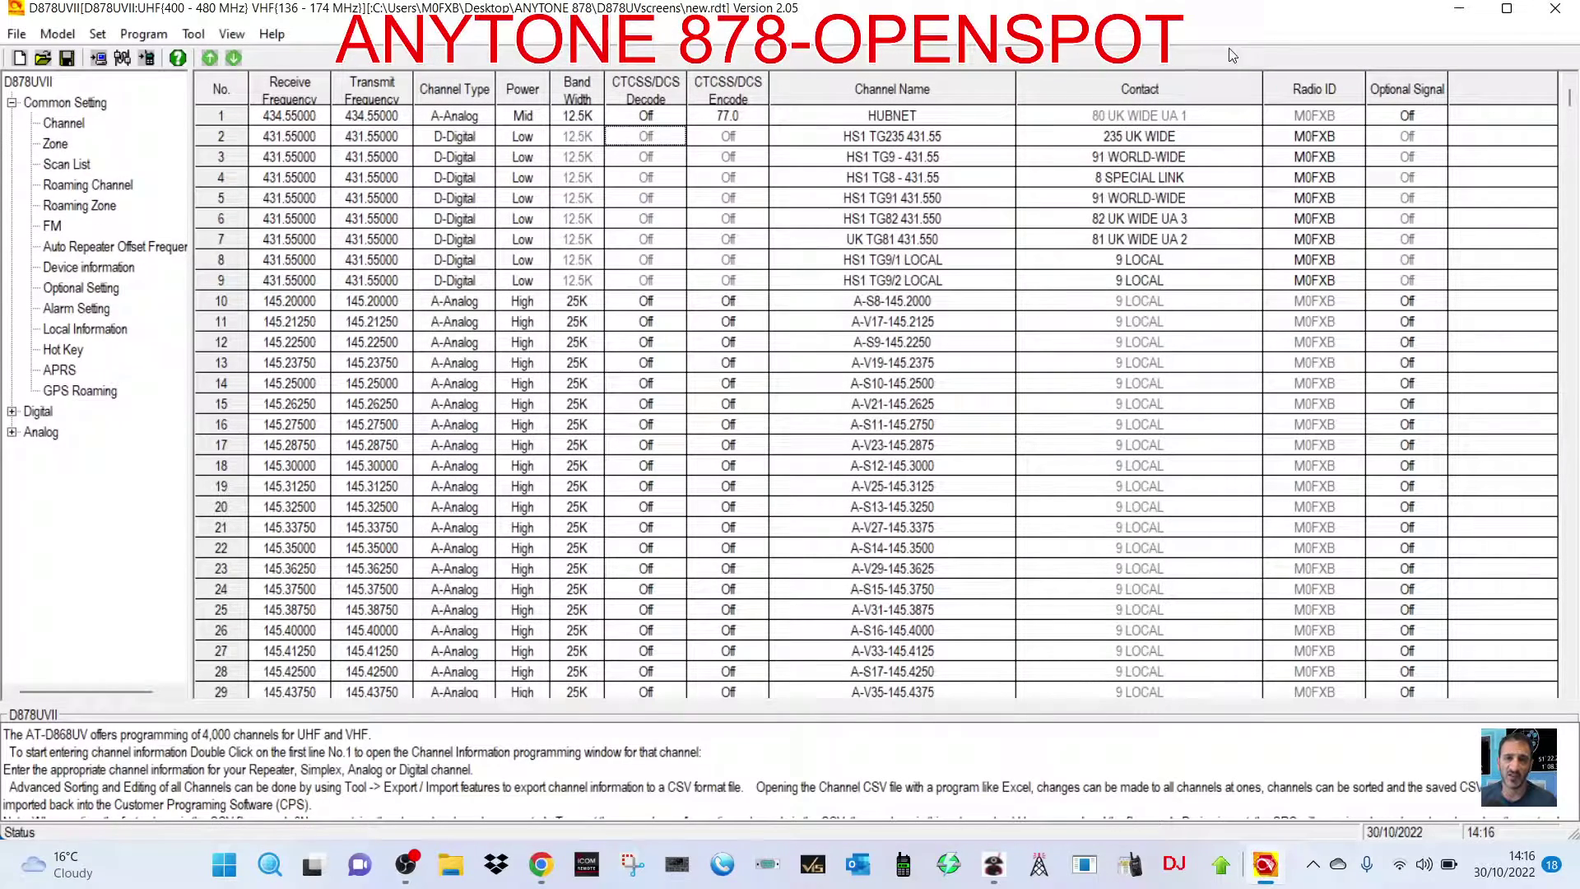
# - Choose BrandMeister as the network, keeping server United Kingdom/2341 and talkgroup 91 World-wide
pyautogui.click(1461, 8)
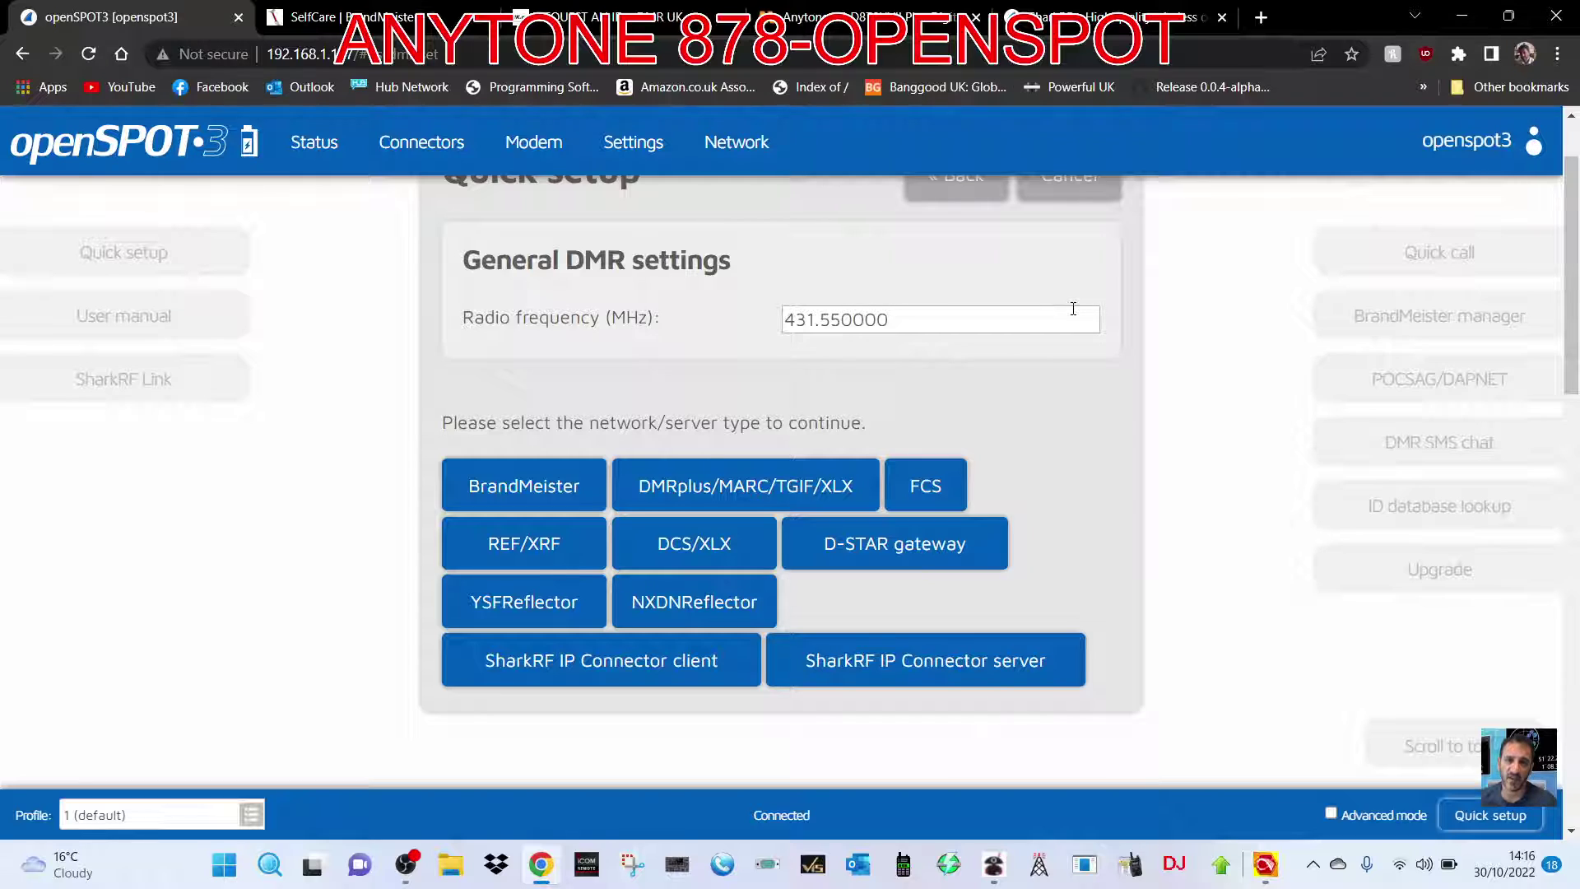
pyautogui.click(503, 491)
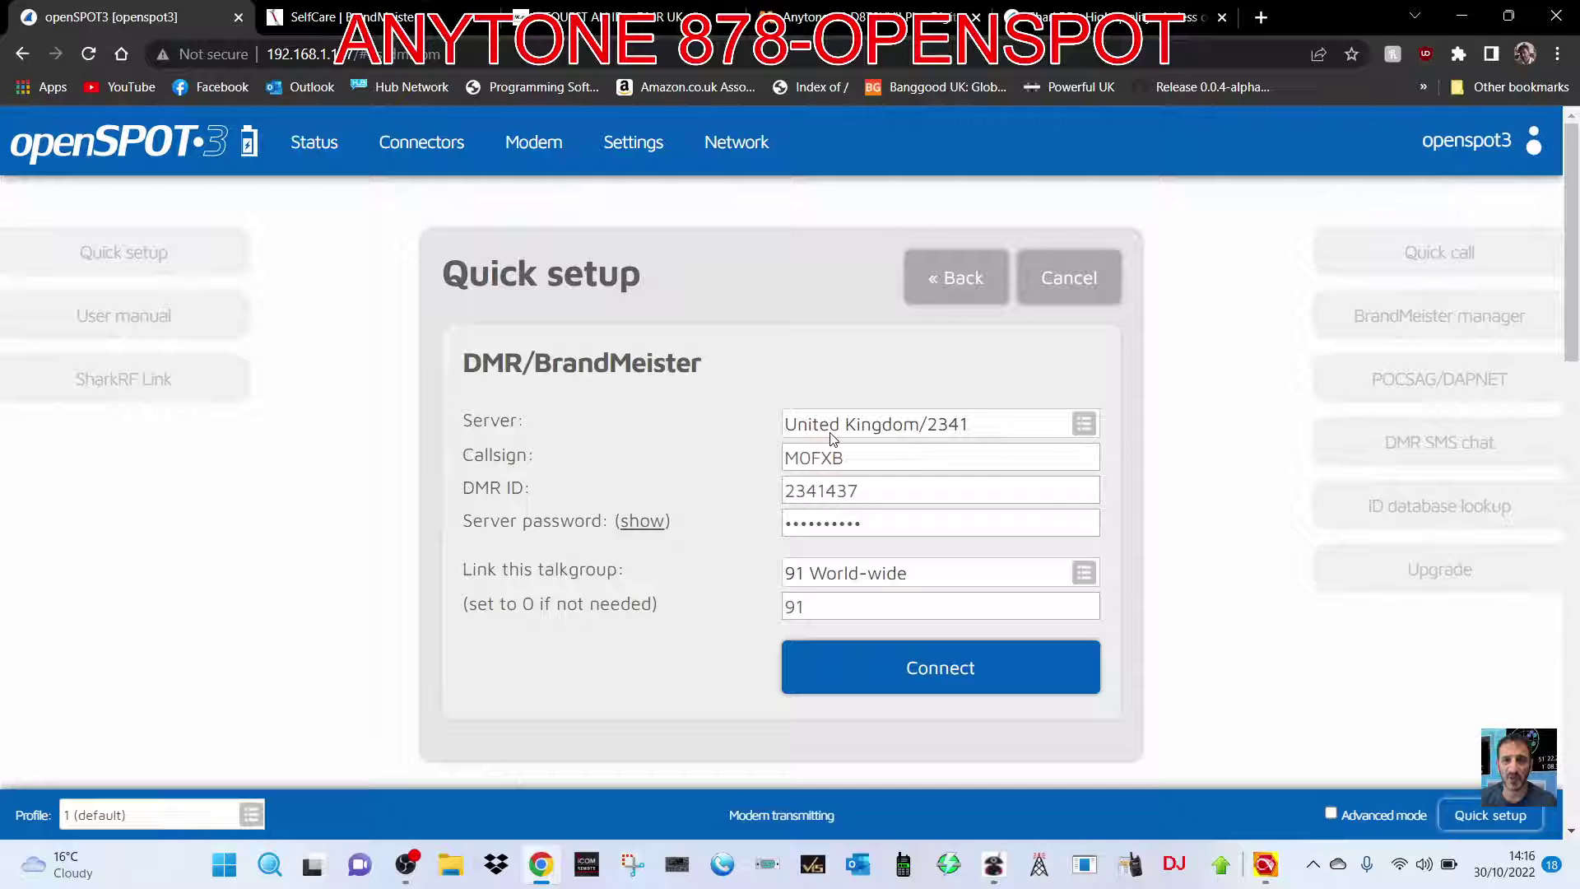
pyautogui.click(1089, 425)
pyautogui.click(978, 429)
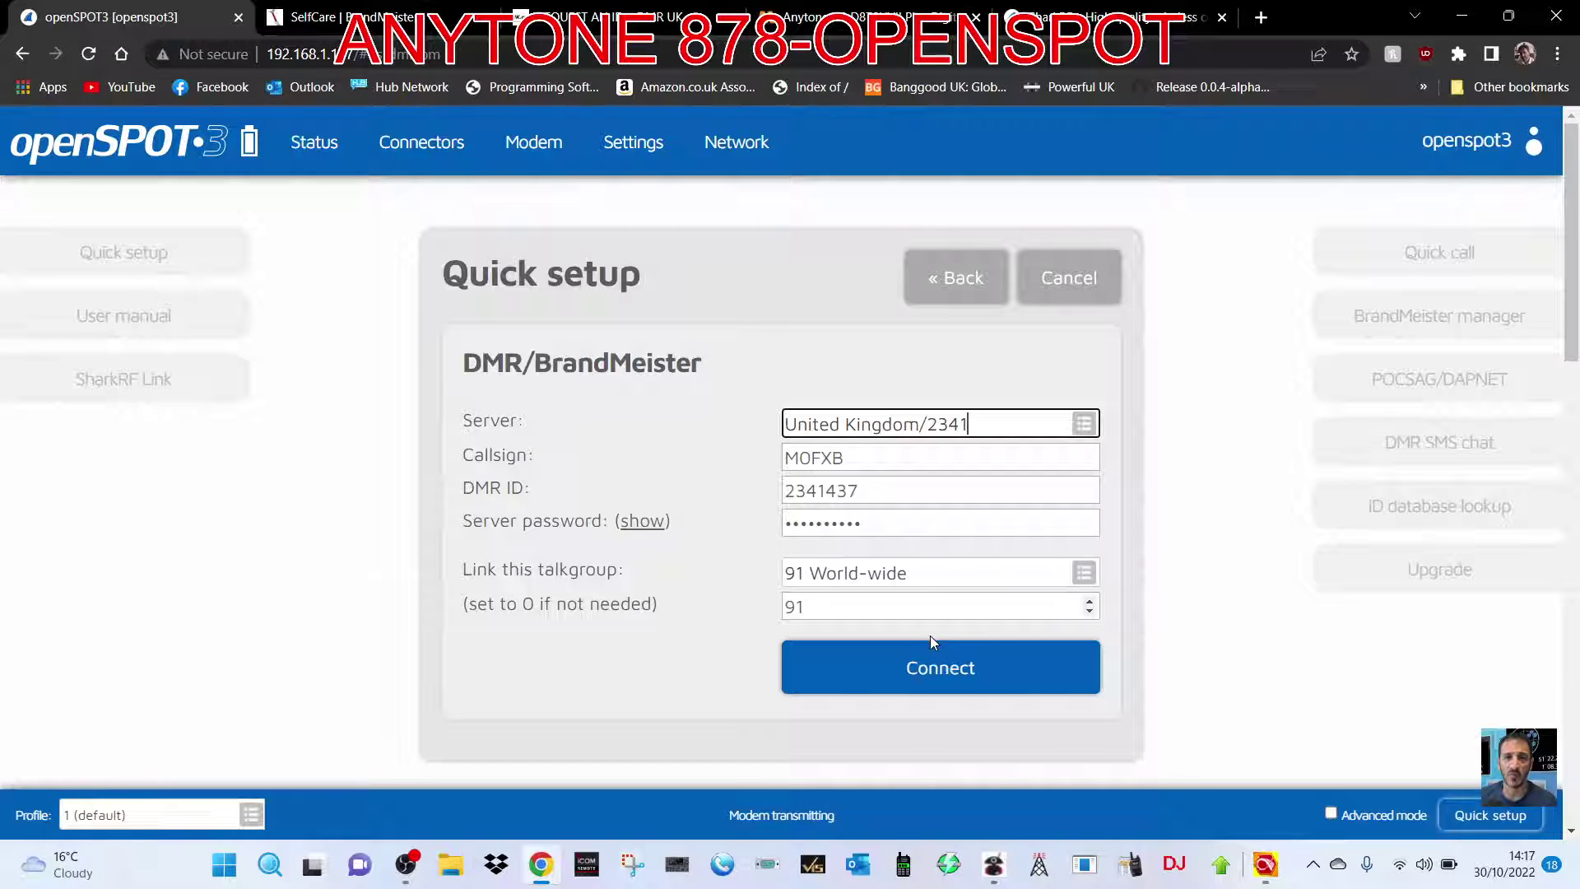
# - Connect the hotspot to BrandMeister, check the Anytone page and CPS, then return to Status
pyautogui.click(941, 677)
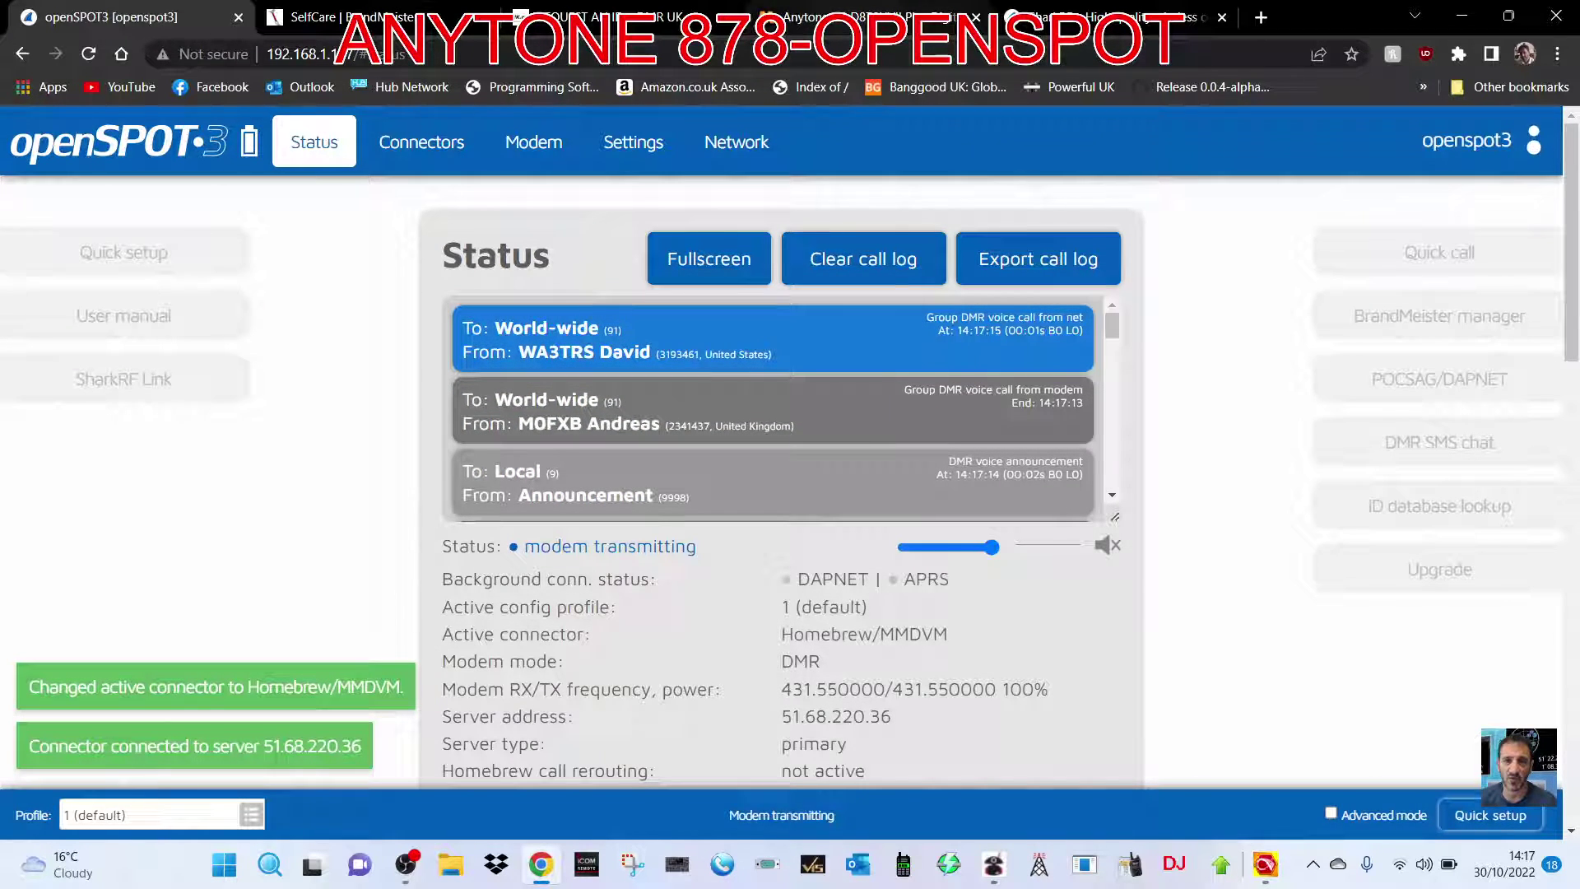
pyautogui.click(864, 18)
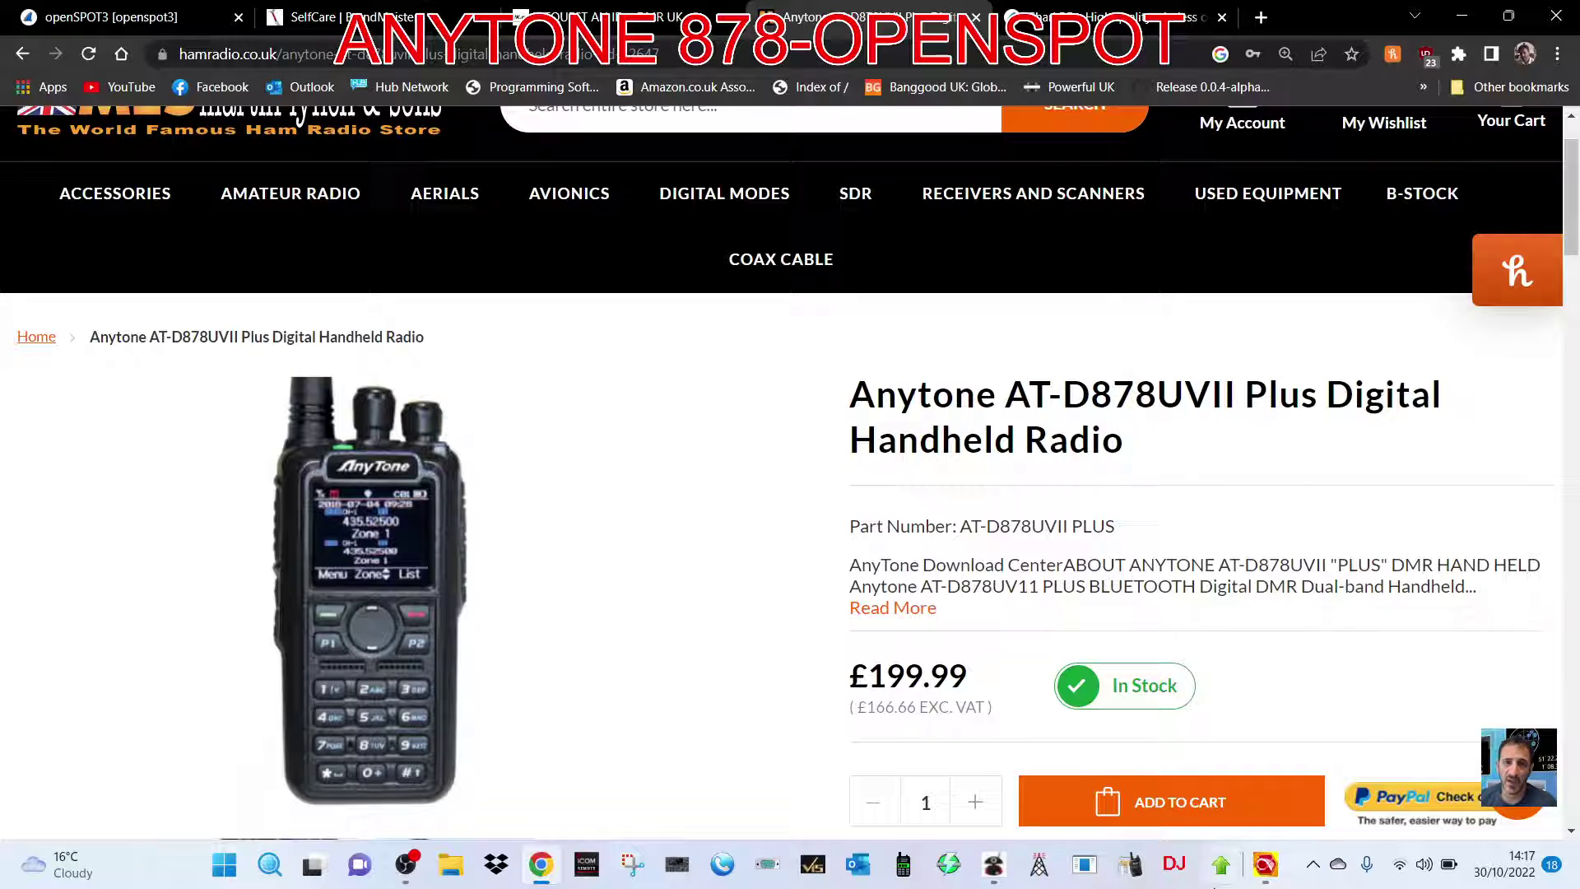
pyautogui.click(1267, 869)
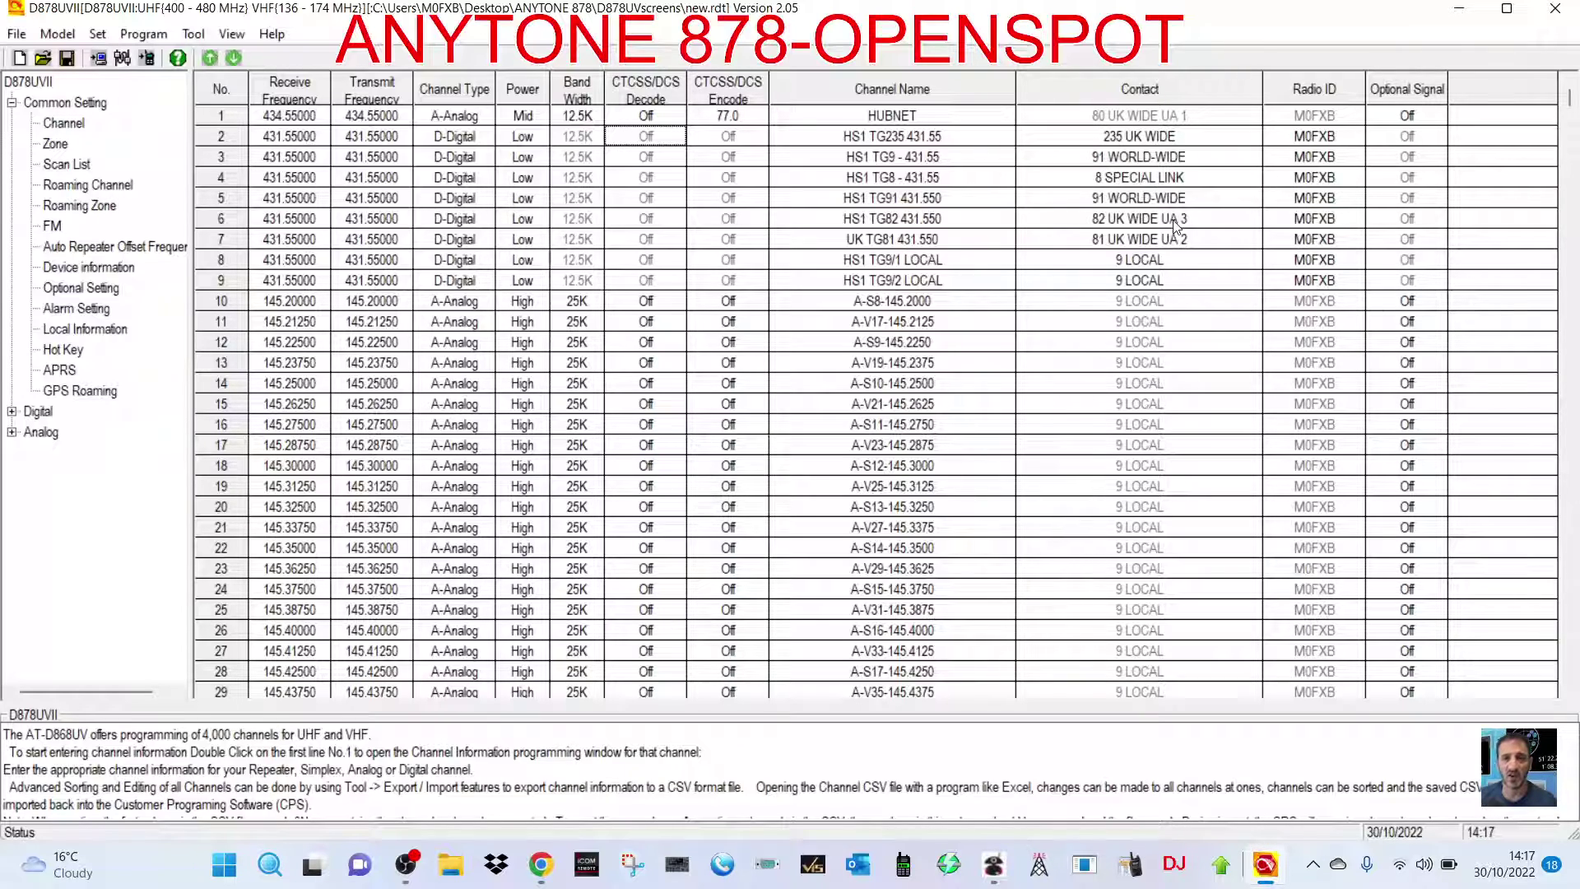
pyautogui.click(1459, 10)
pyautogui.click(141, 24)
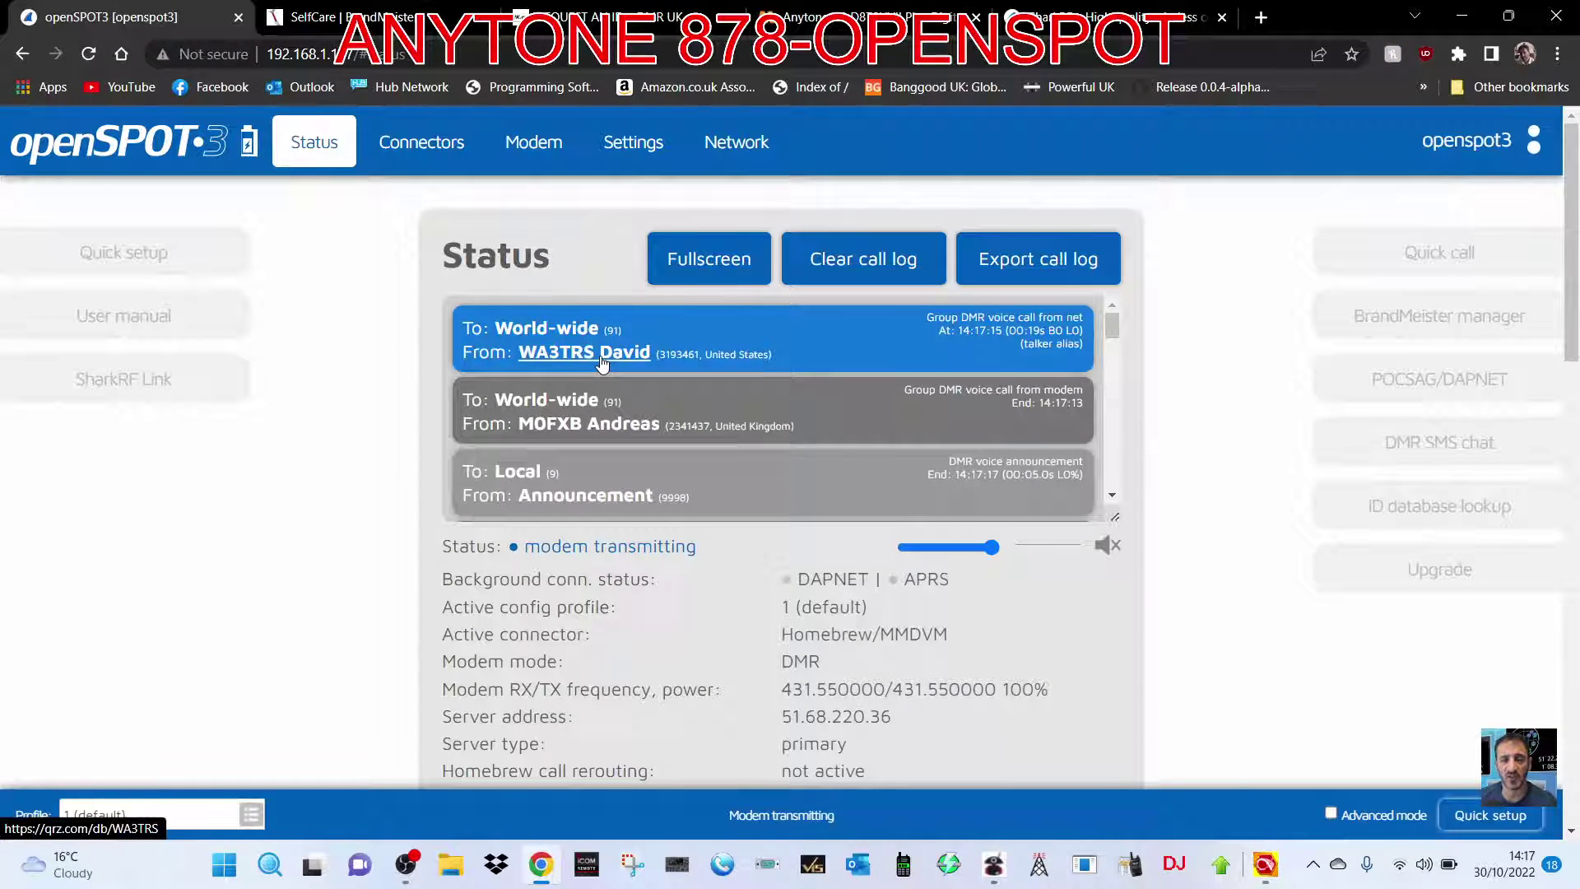
pyautogui.scroll(-2, 1227, 407)
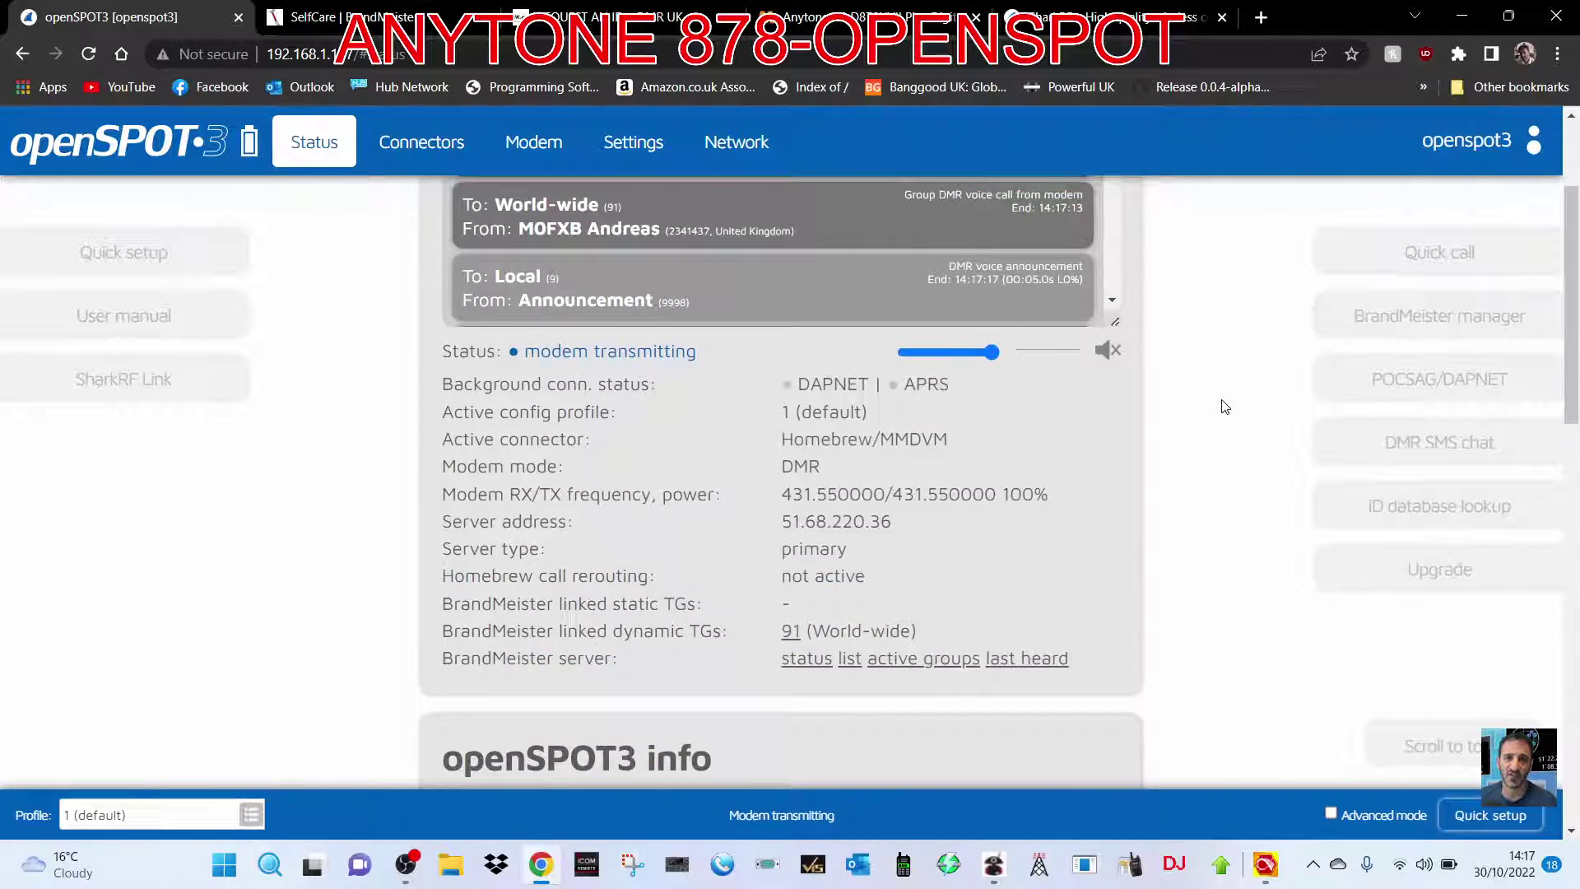
pyautogui.scroll(2, 1224, 403)
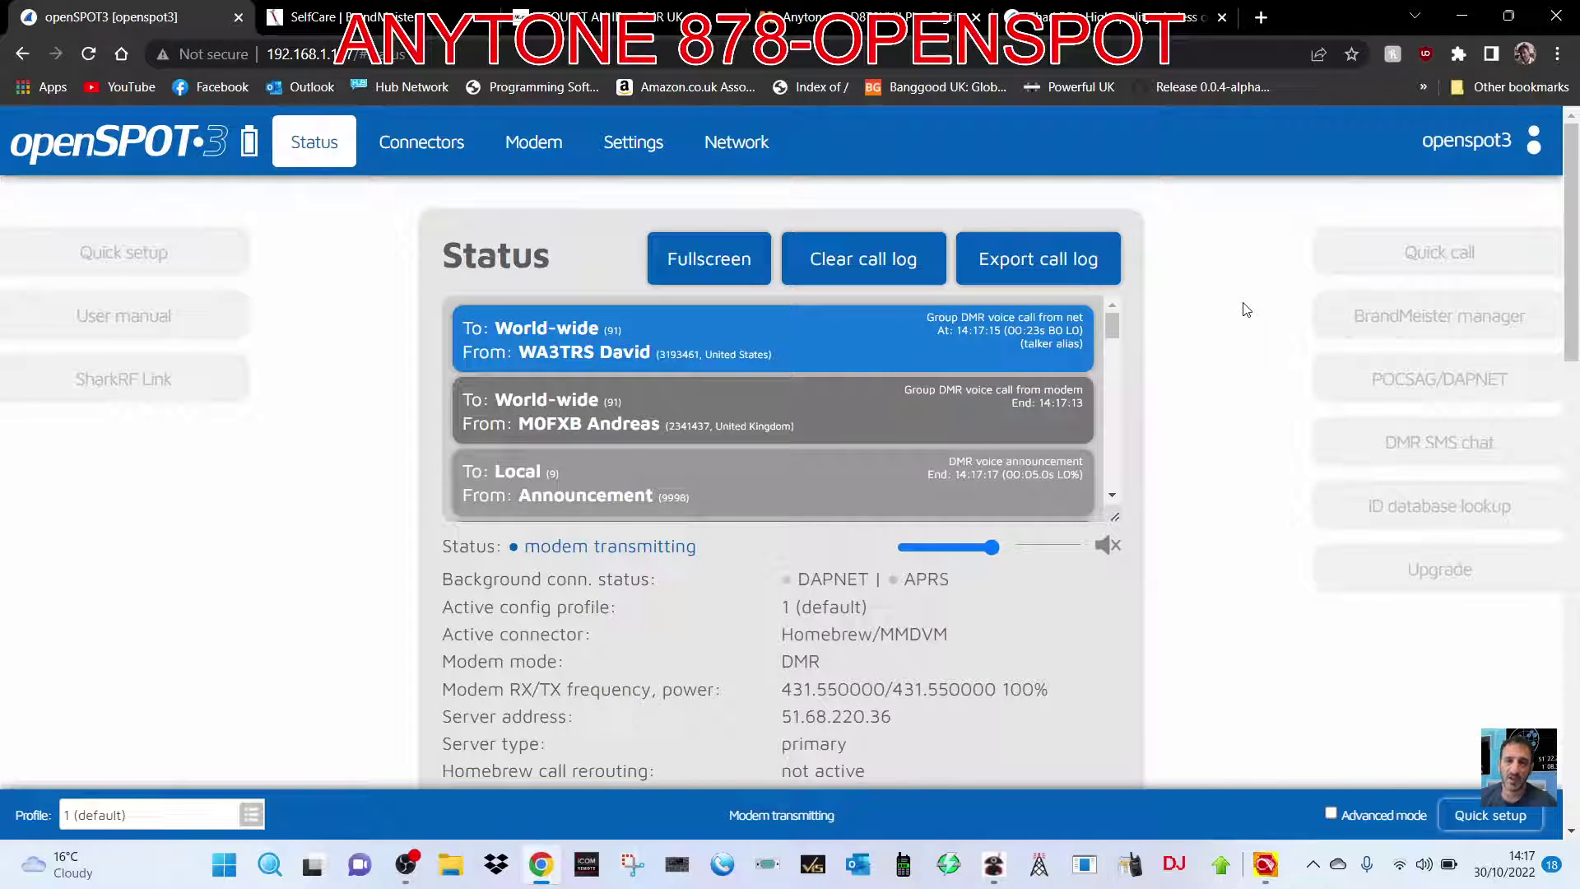